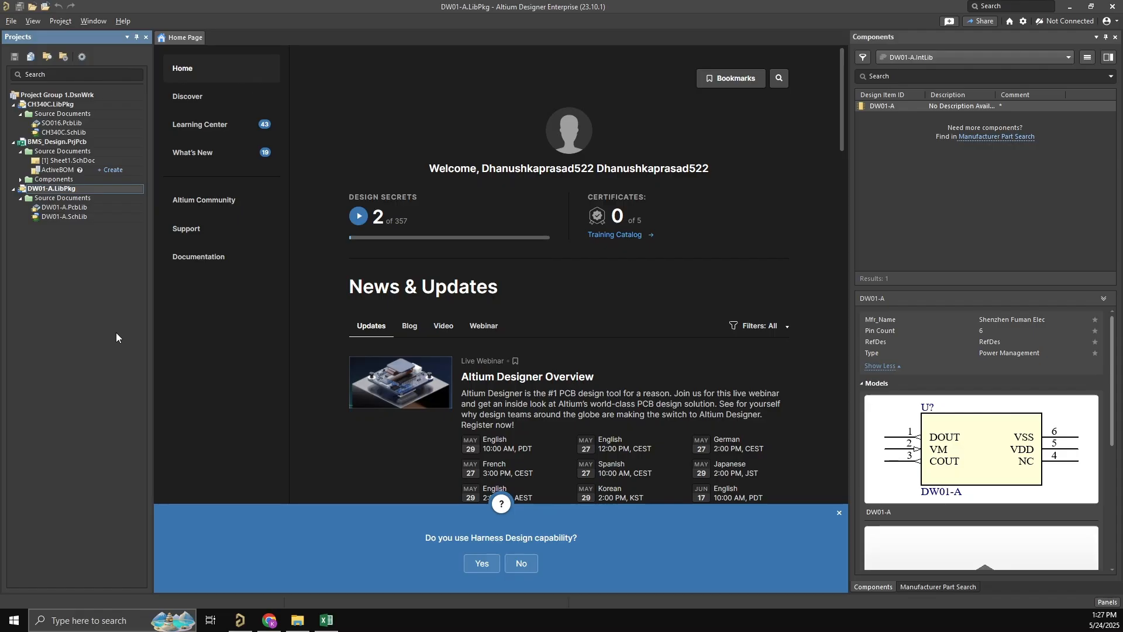
- Create a new file-based Integrated Library
left_click(355, 86)
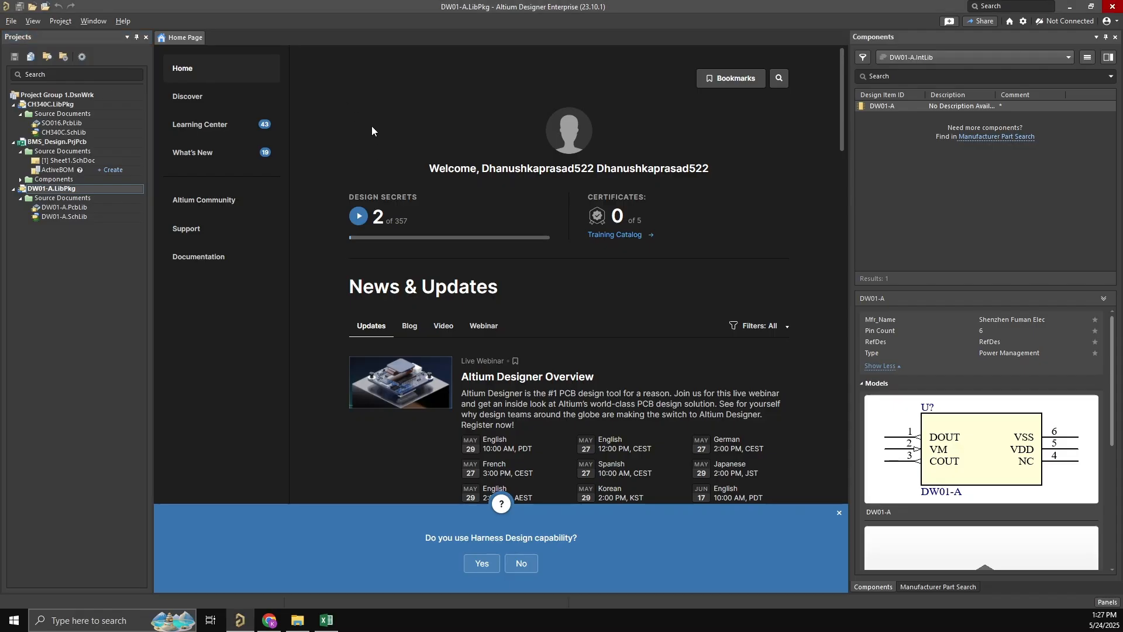
left_click(11, 23)
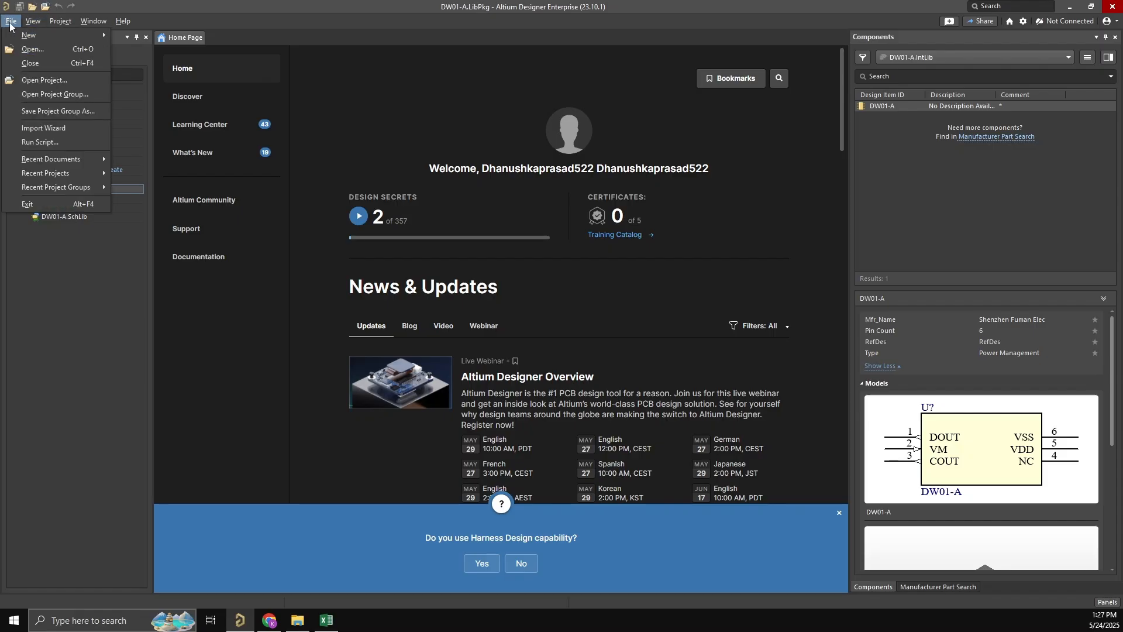
mouse_move(34, 38)
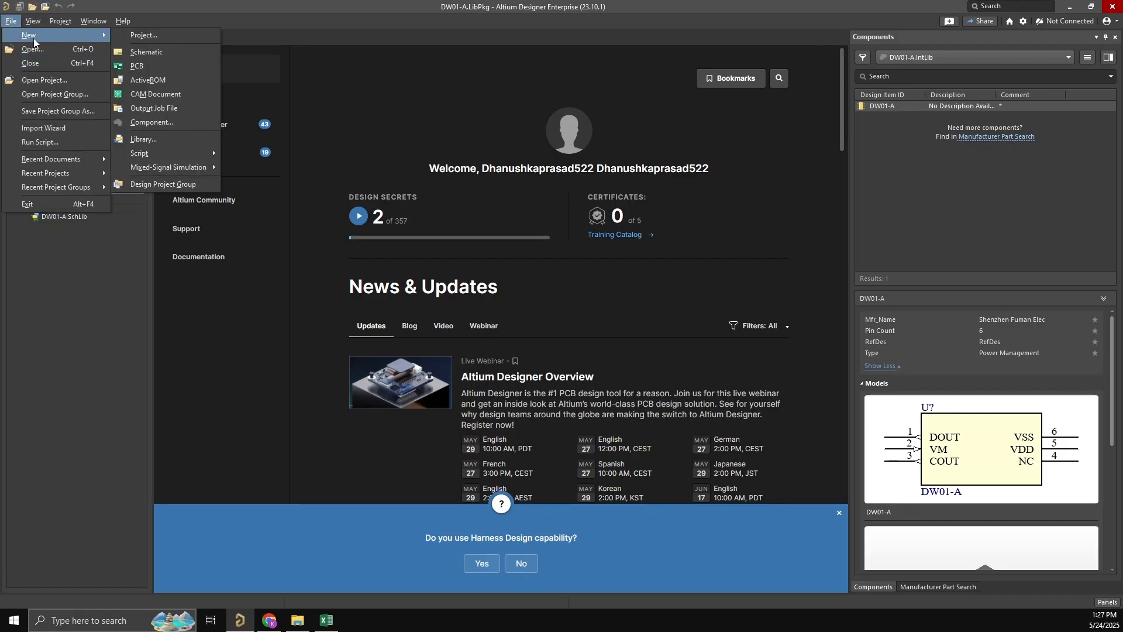
left_click(177, 142)
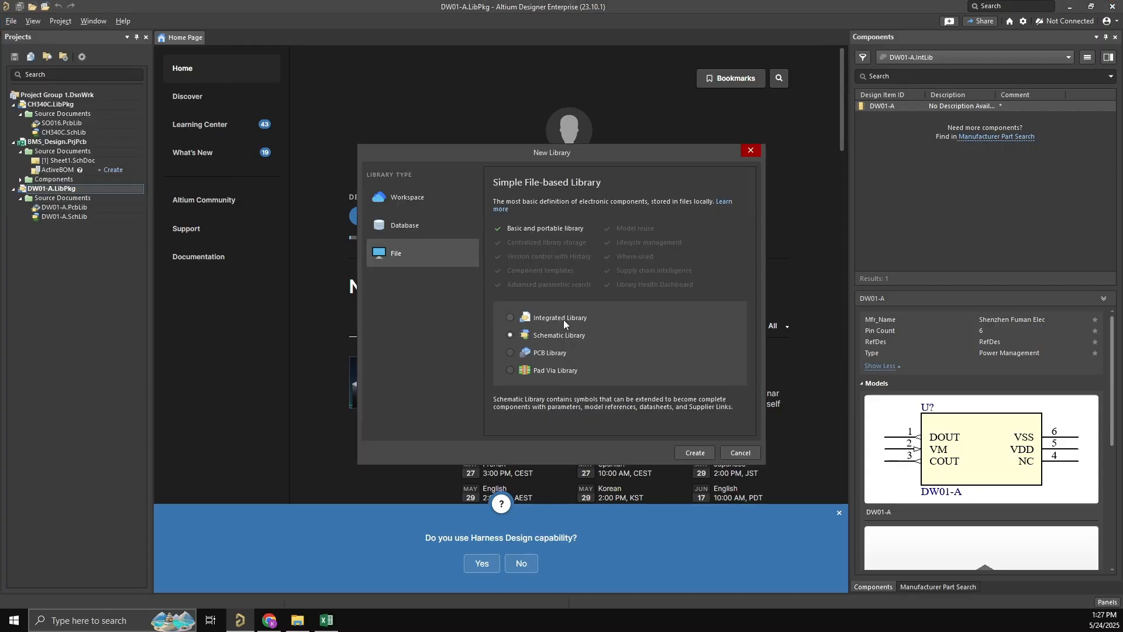
left_click(534, 317)
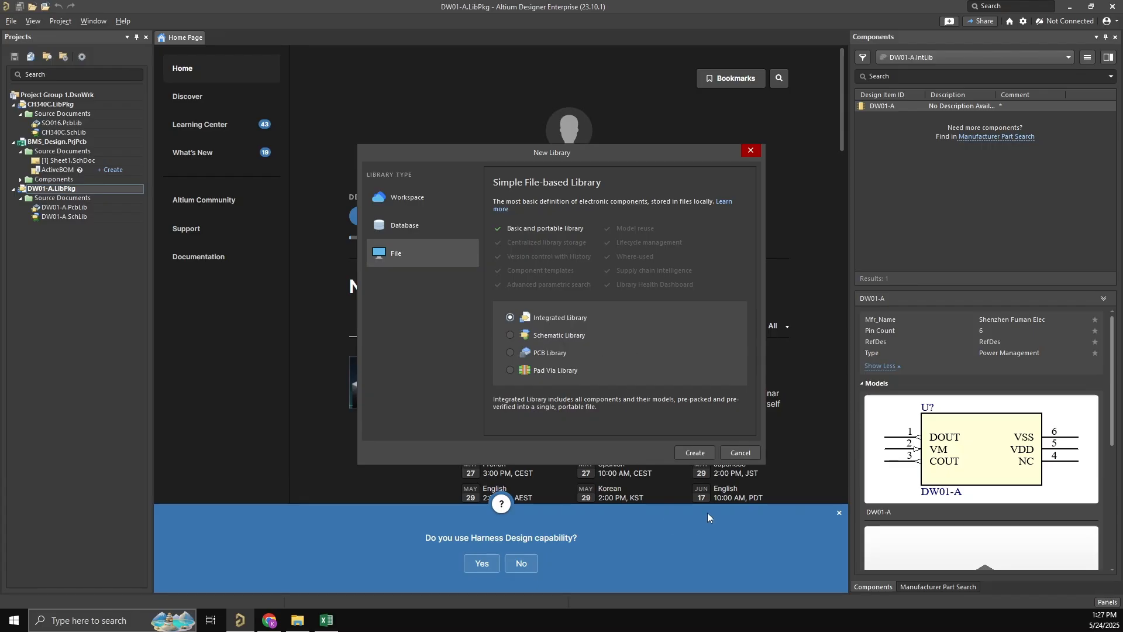
left_click(689, 453)
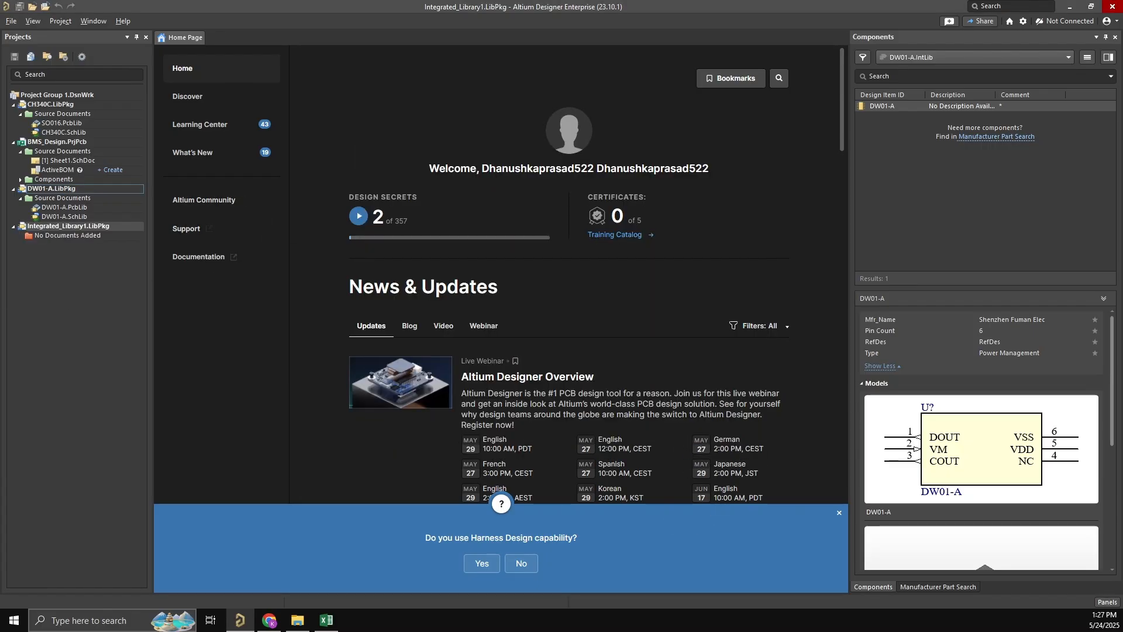
- Add a new schematic library to the Integrated_Library1 project
right_click(52, 229)
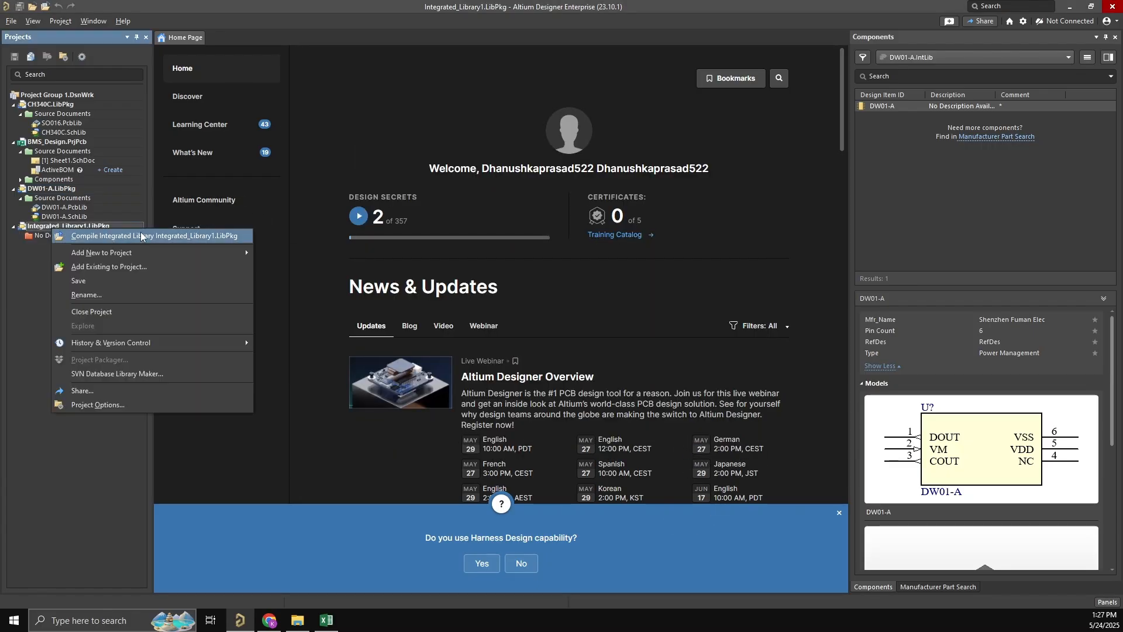
mouse_move(127, 253)
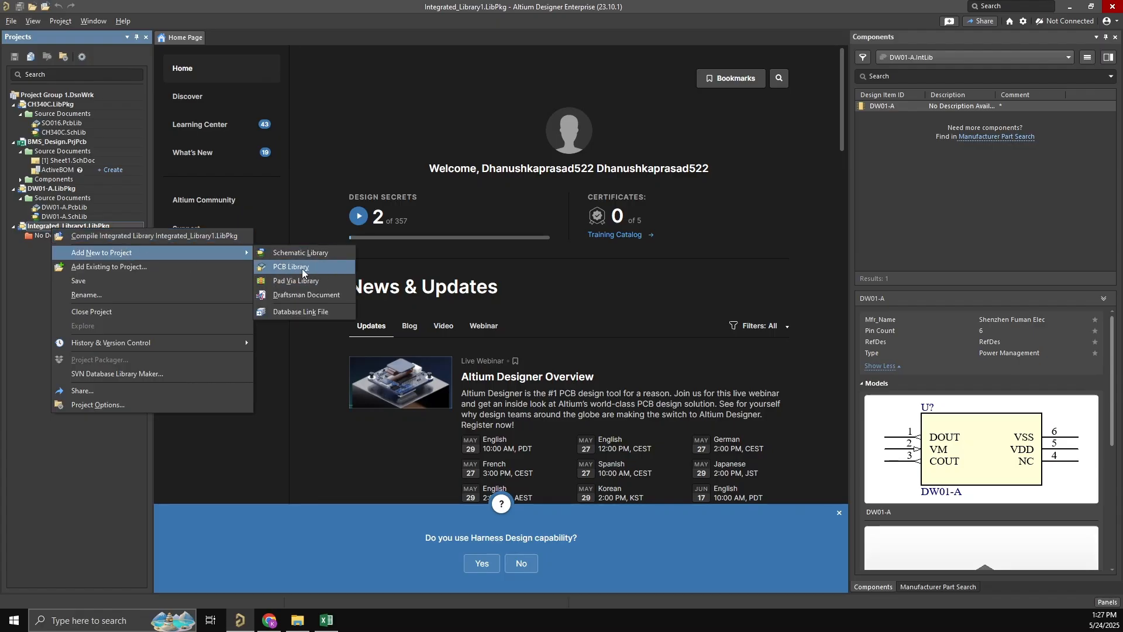
left_click(341, 257)
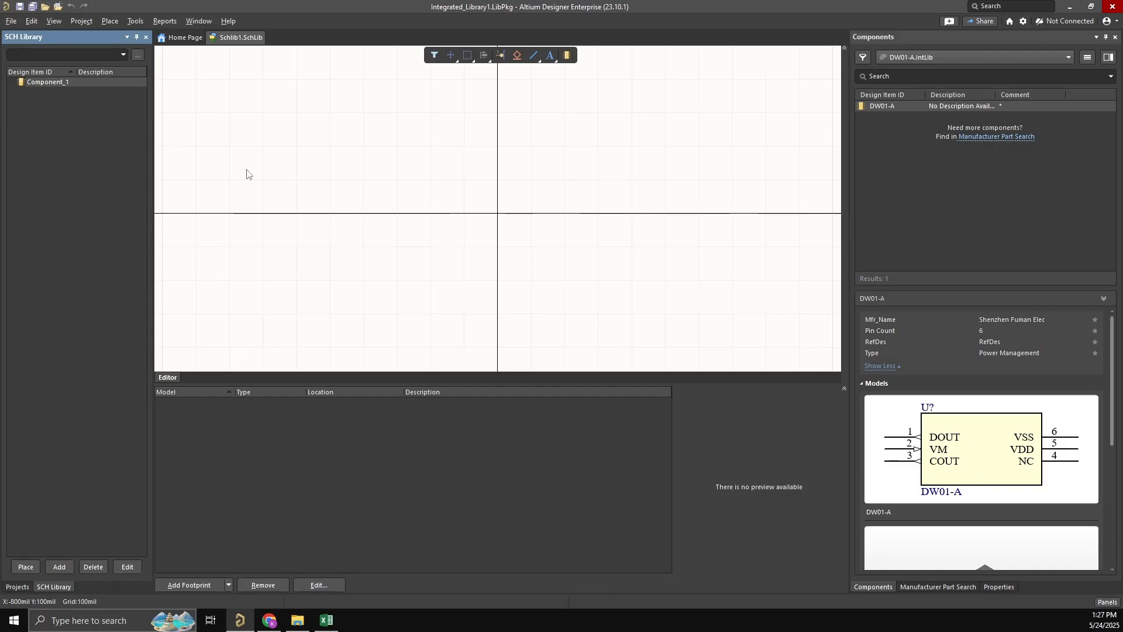
right_click(244, 143)
left_click(72, 119)
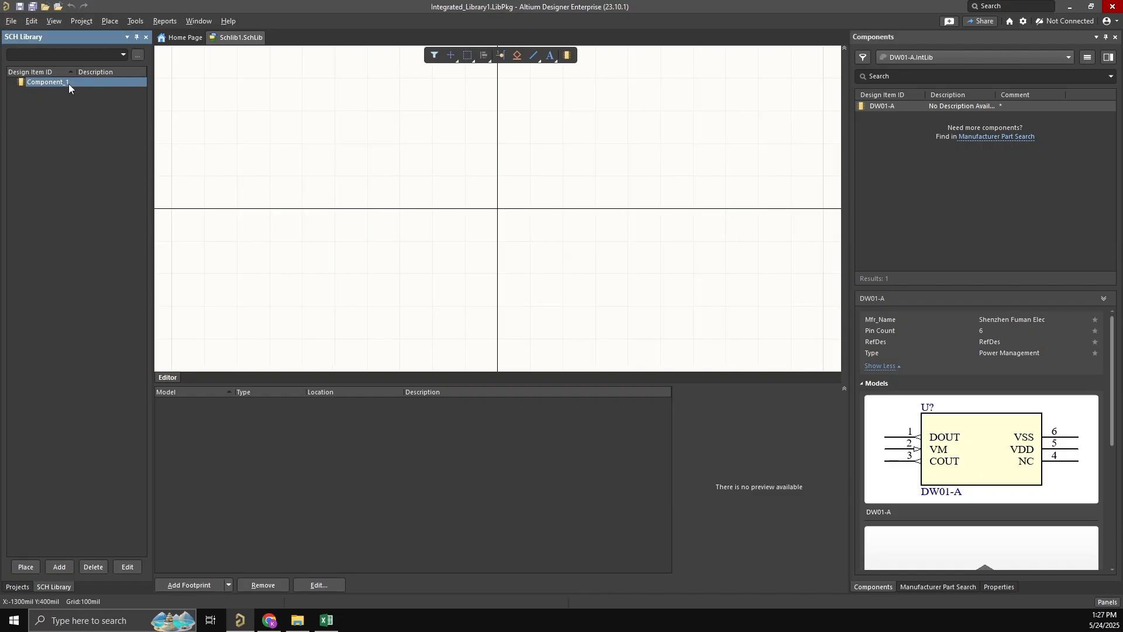
right_click(68, 83)
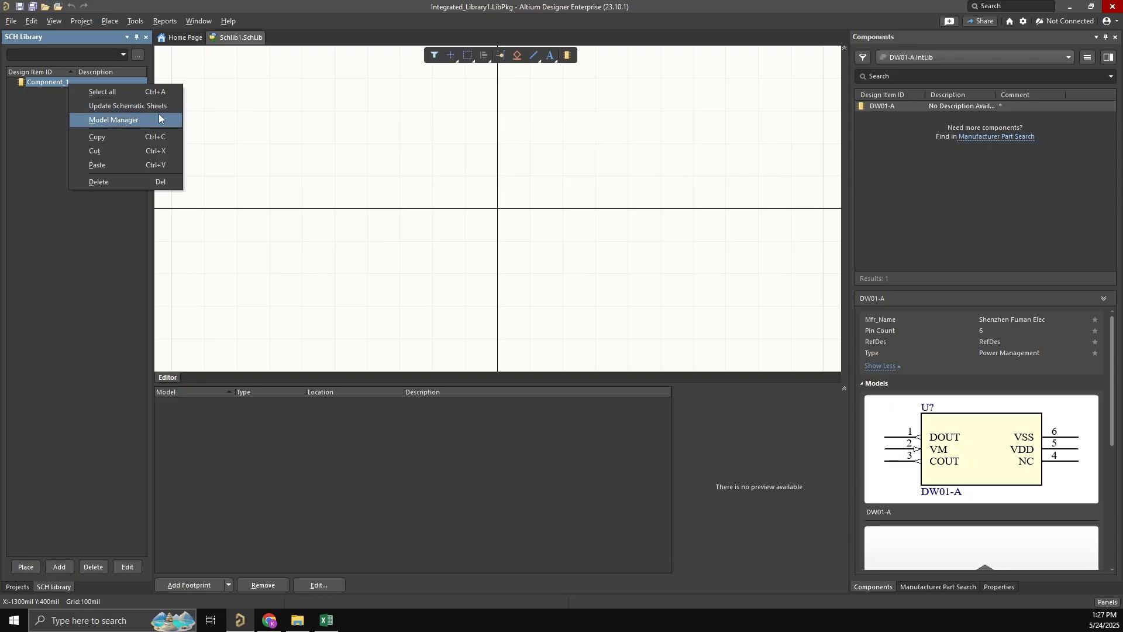
left_click(327, 137)
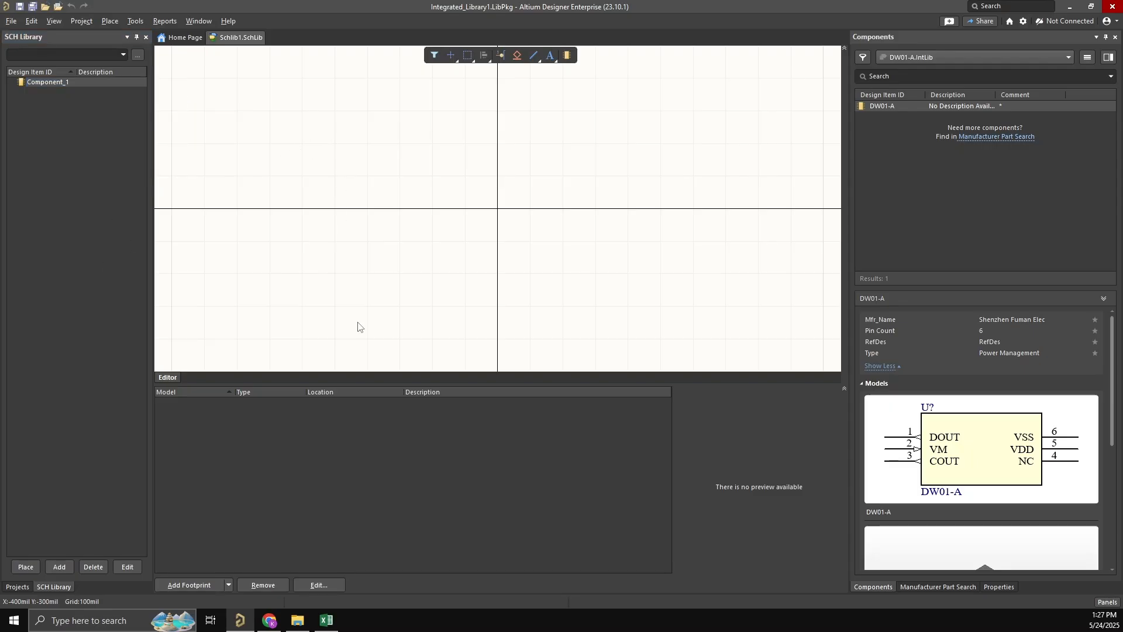
- Switch to the browser, enlarge and reload the HY2213 datasheet, and examine its SOT-23-6 pin configuration table
left_click(273, 622)
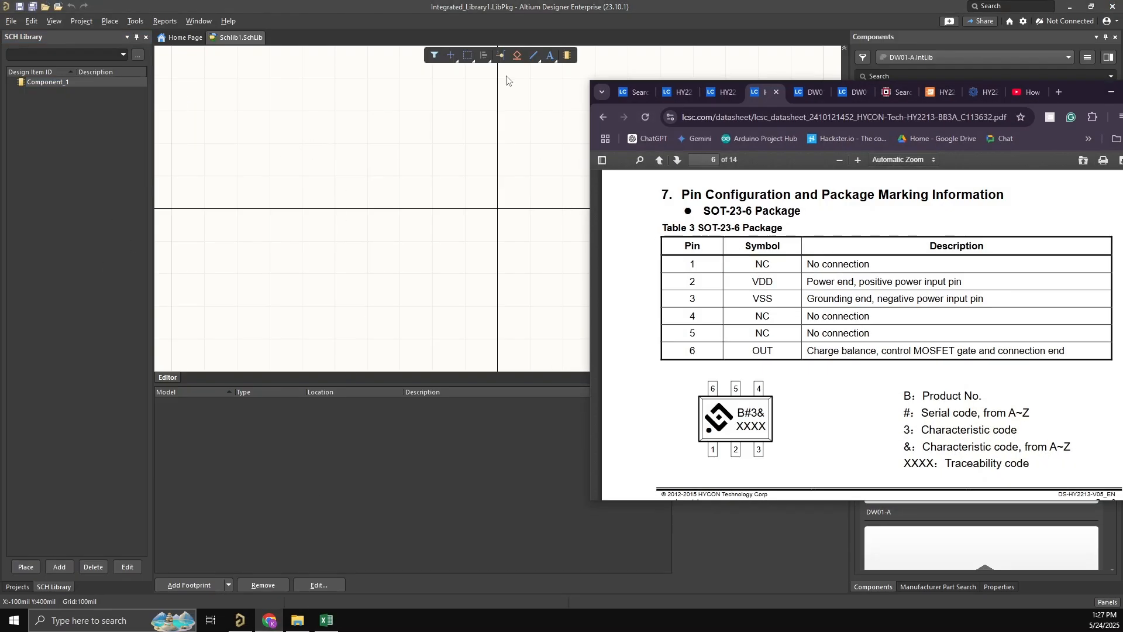
left_click_drag(1075, 97, 682, 84)
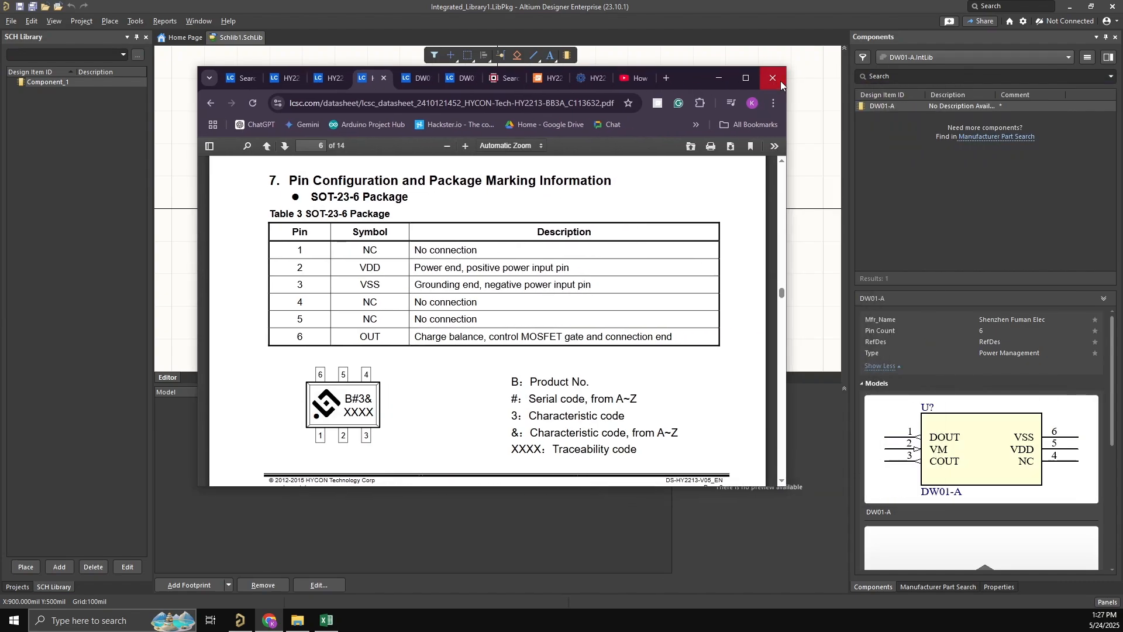
left_click(745, 79)
key("F5")
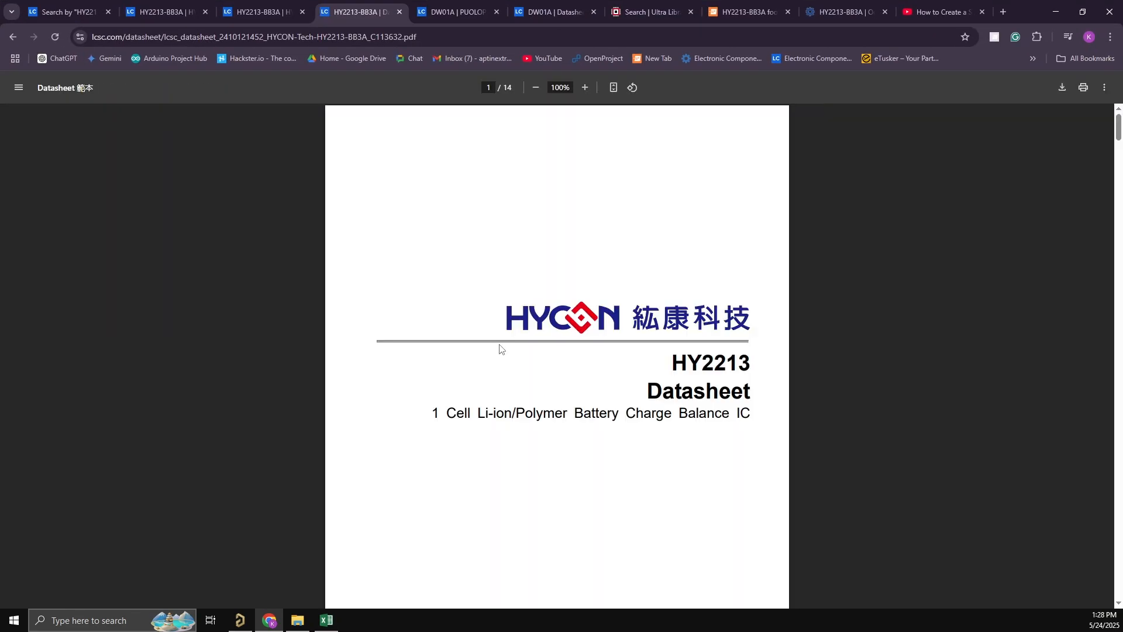
scroll(565, 337, "down", 20)
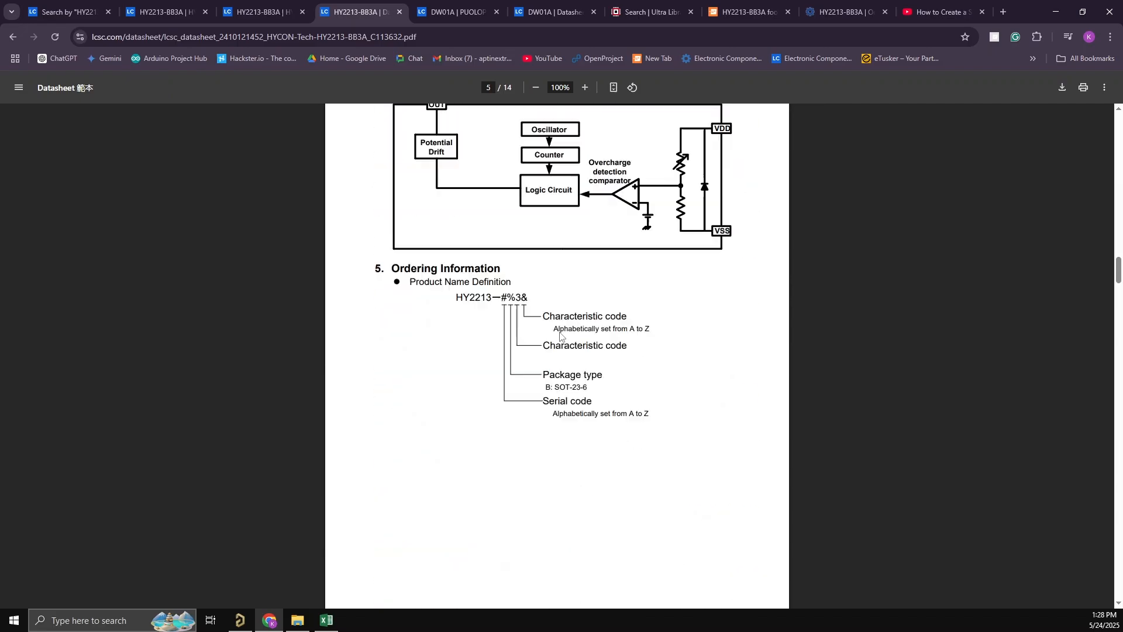
scroll(559, 332, "up", 20)
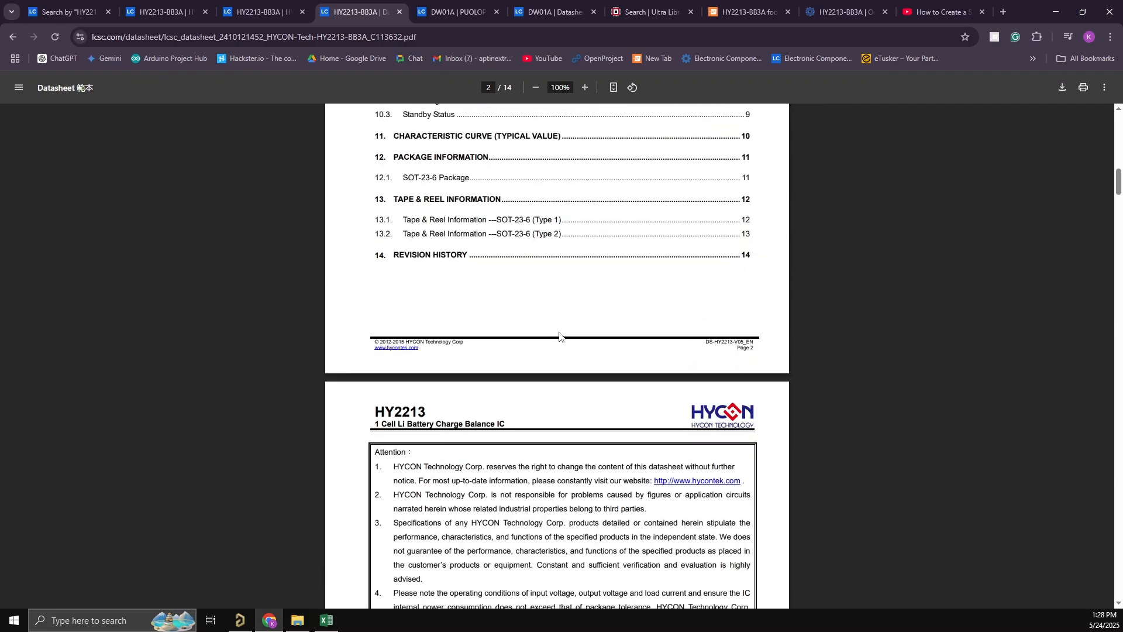
scroll(559, 336, "down", 20)
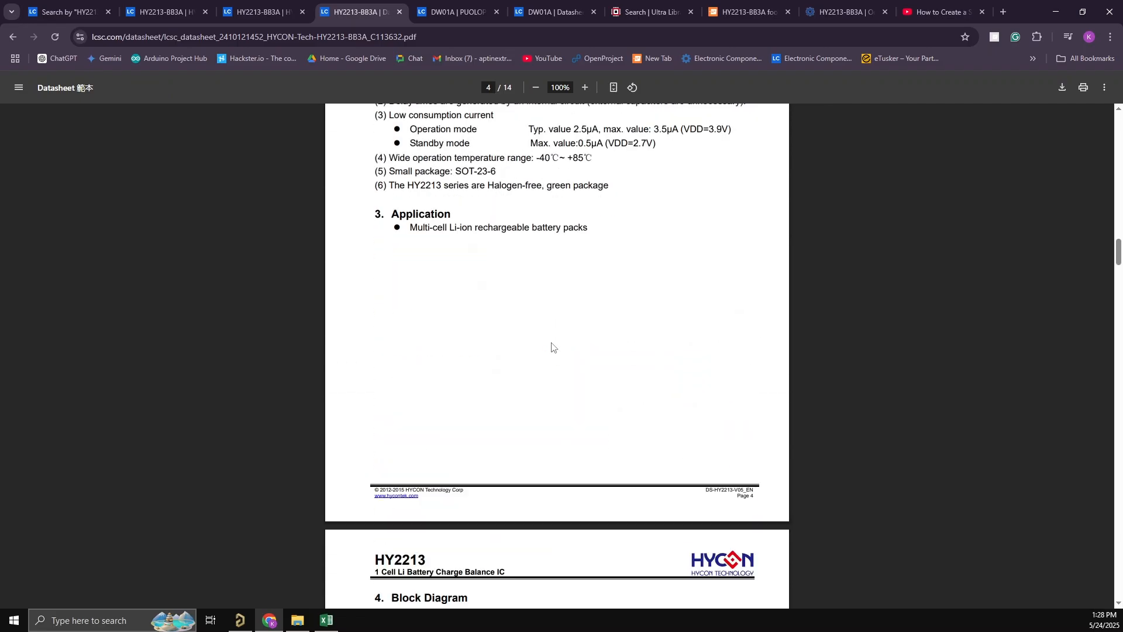
scroll(551, 350, "down", 14)
scroll(548, 345, "up", 4)
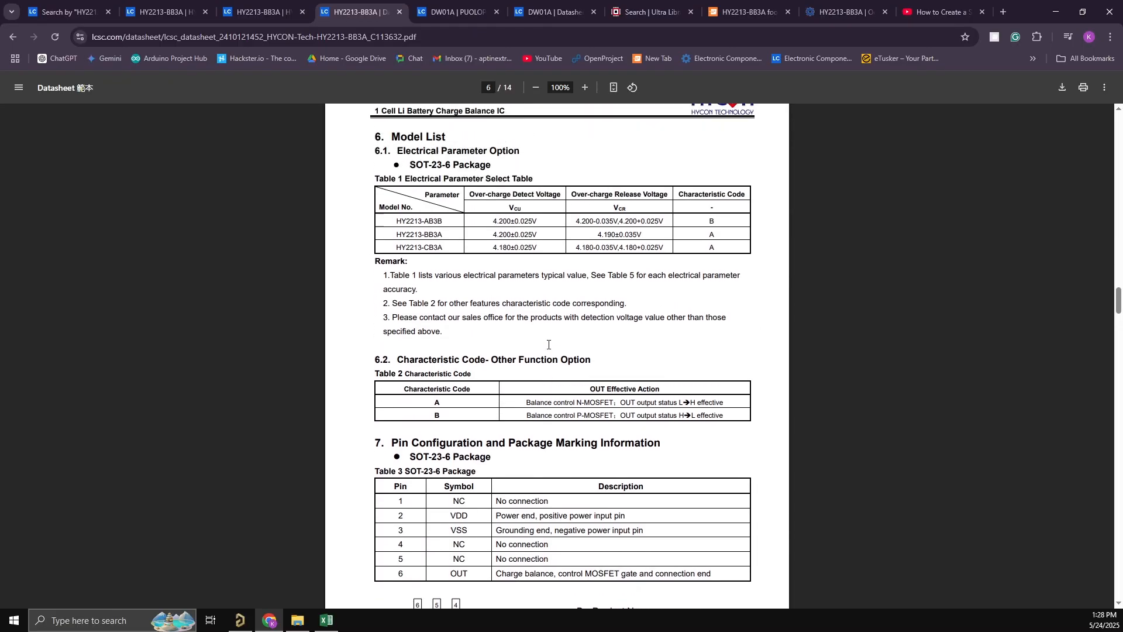
scroll(549, 345, "down", 16)
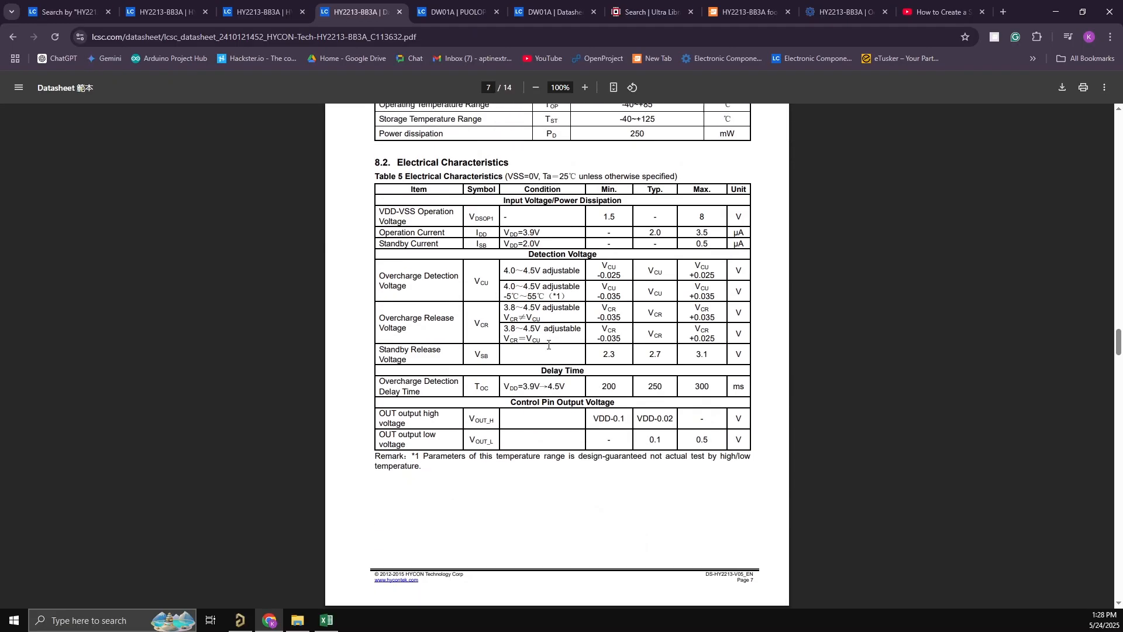
scroll(548, 345, "up", 7)
scroll(548, 345, "up", 4)
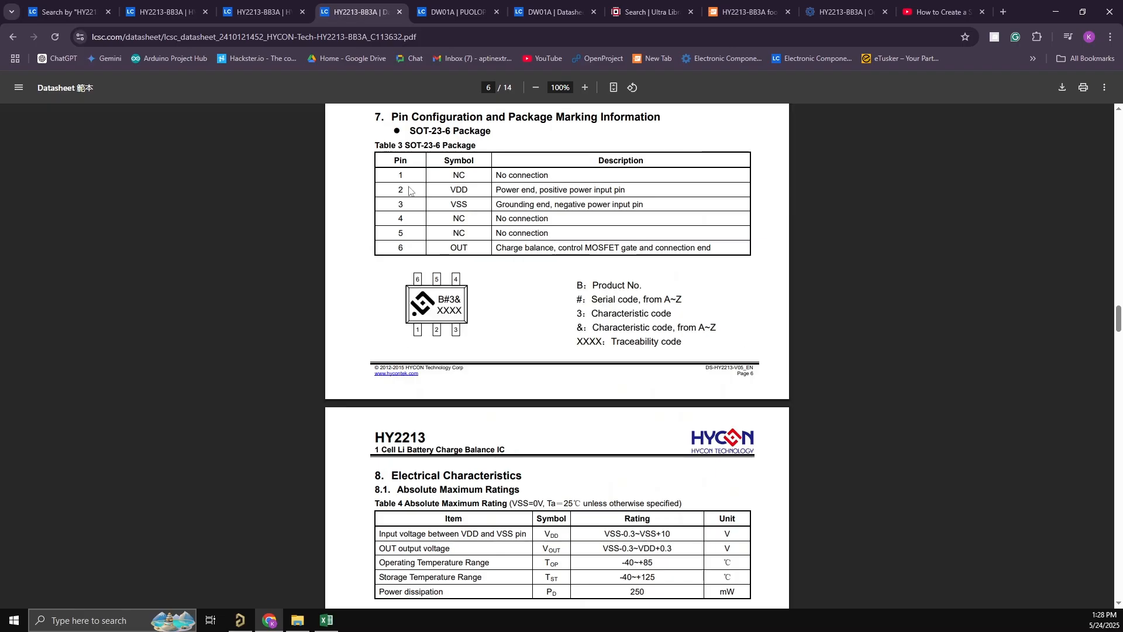
scroll(397, 194, "up", 1)
scroll(397, 194, "up", 1)
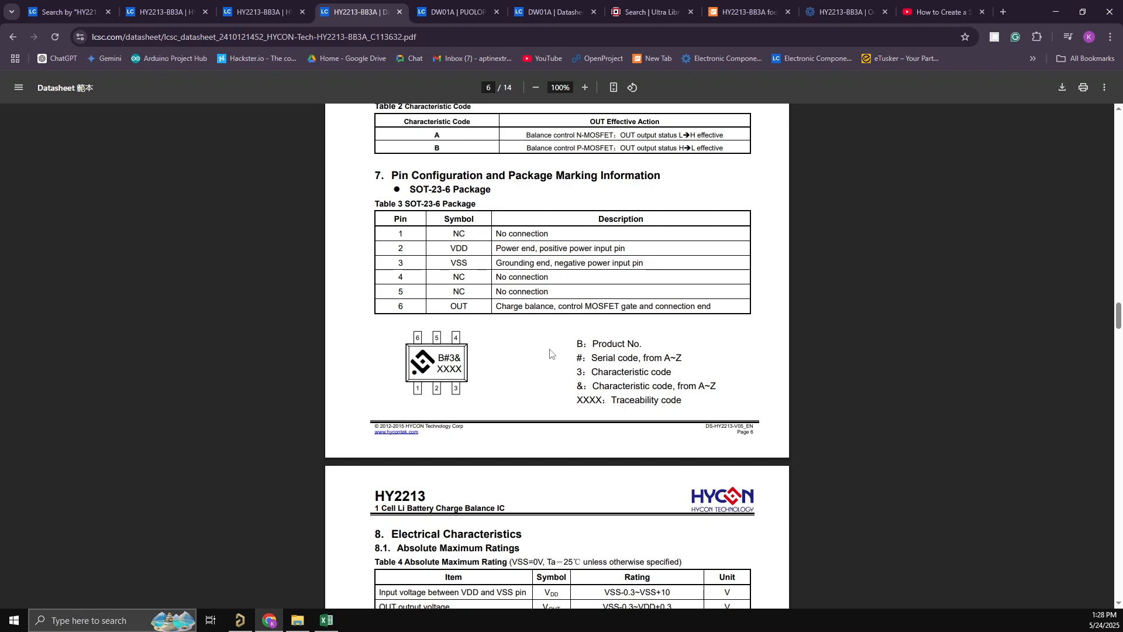
scroll(558, 354, "down", 1)
scroll(560, 353, "up", 1)
- Switch back to Altium Designer and open the Symbol Wizard for Component_1
left_click(242, 621)
right_click_drag(345, 170, 352, 194)
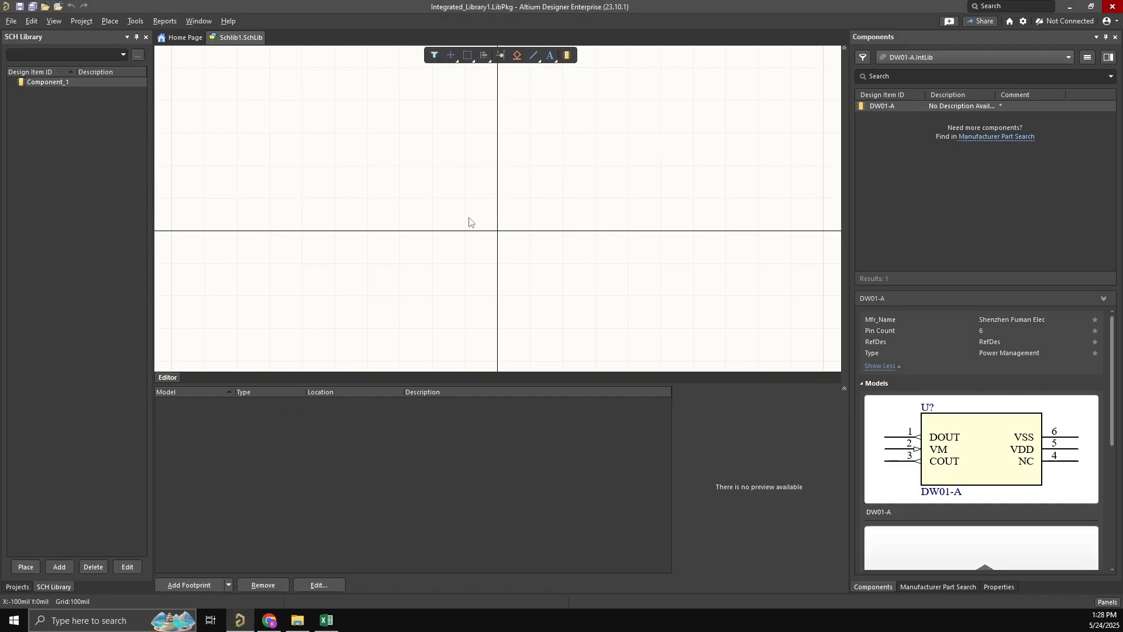
right_click_drag(440, 206, 435, 180)
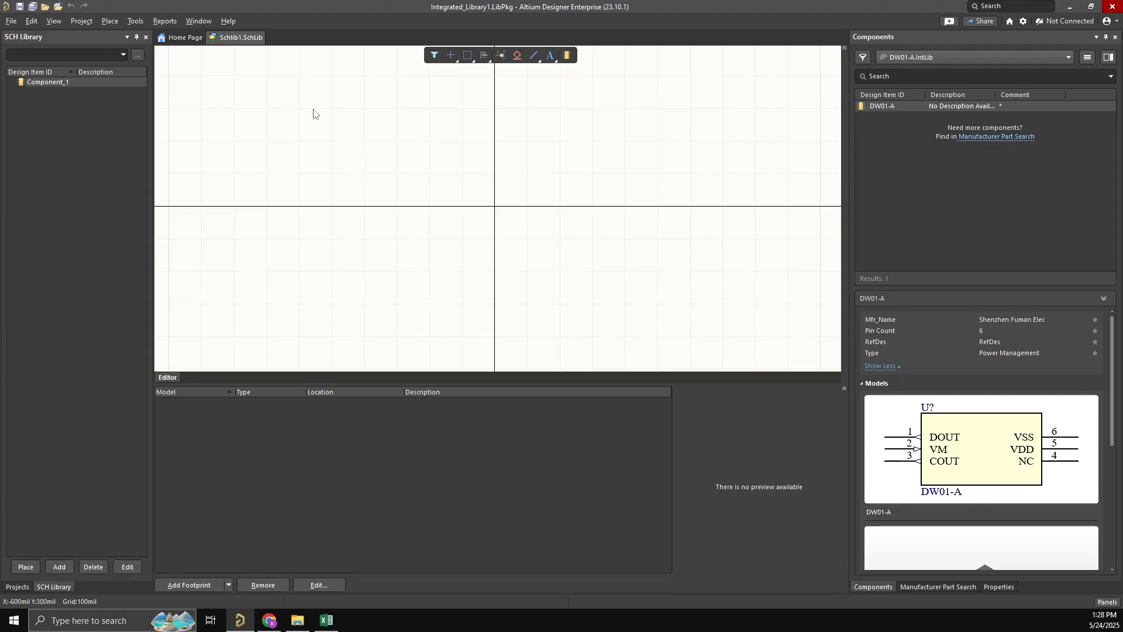
left_click(134, 23)
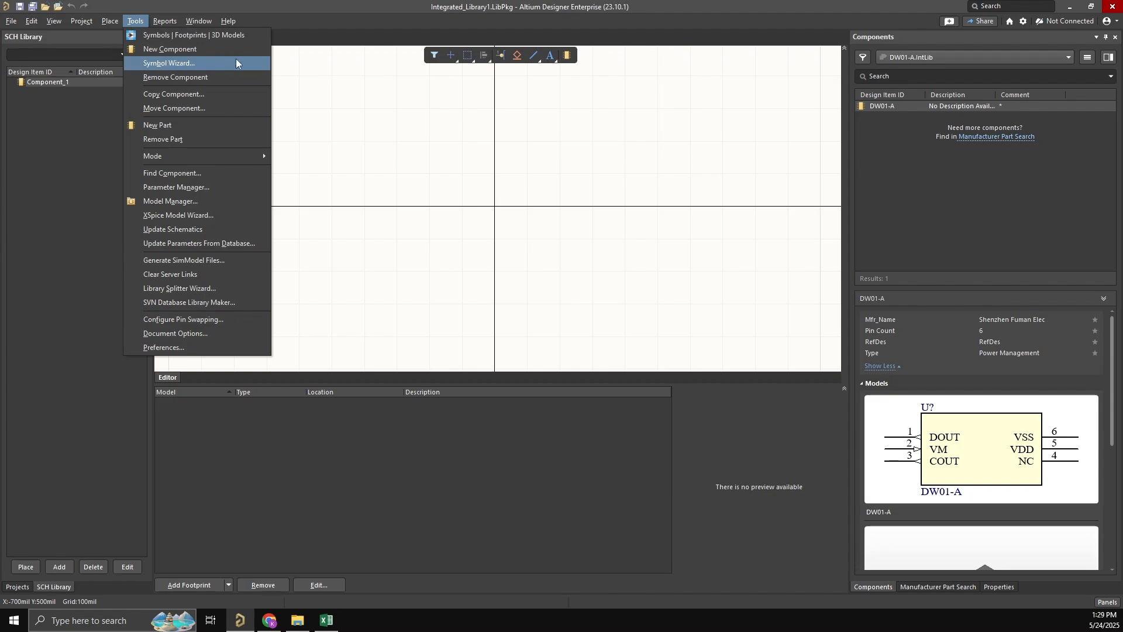
left_click(216, 63)
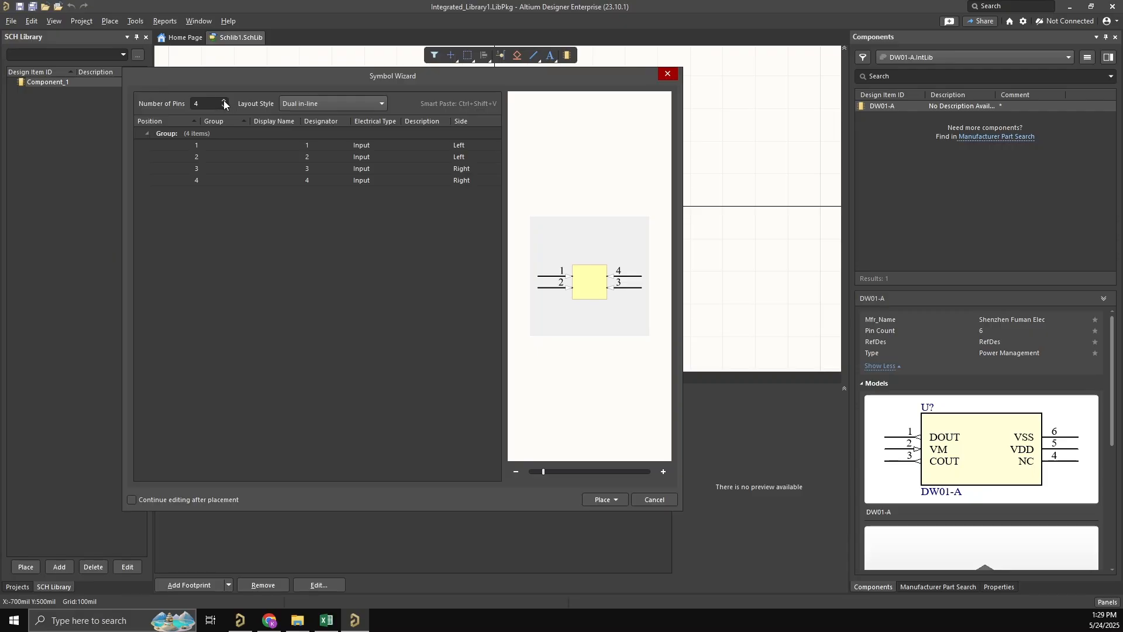
- Check the pin table in the datasheet, set the symbol's number of pins to 6, and enlarge the symbol preview
left_click(211, 108)
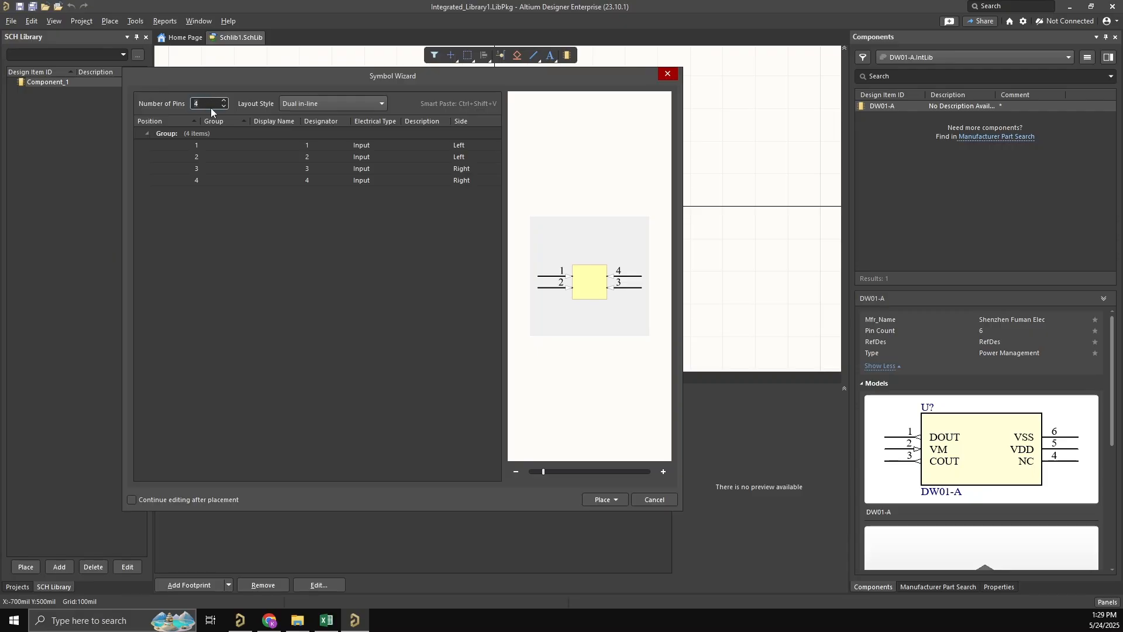
left_click(207, 146)
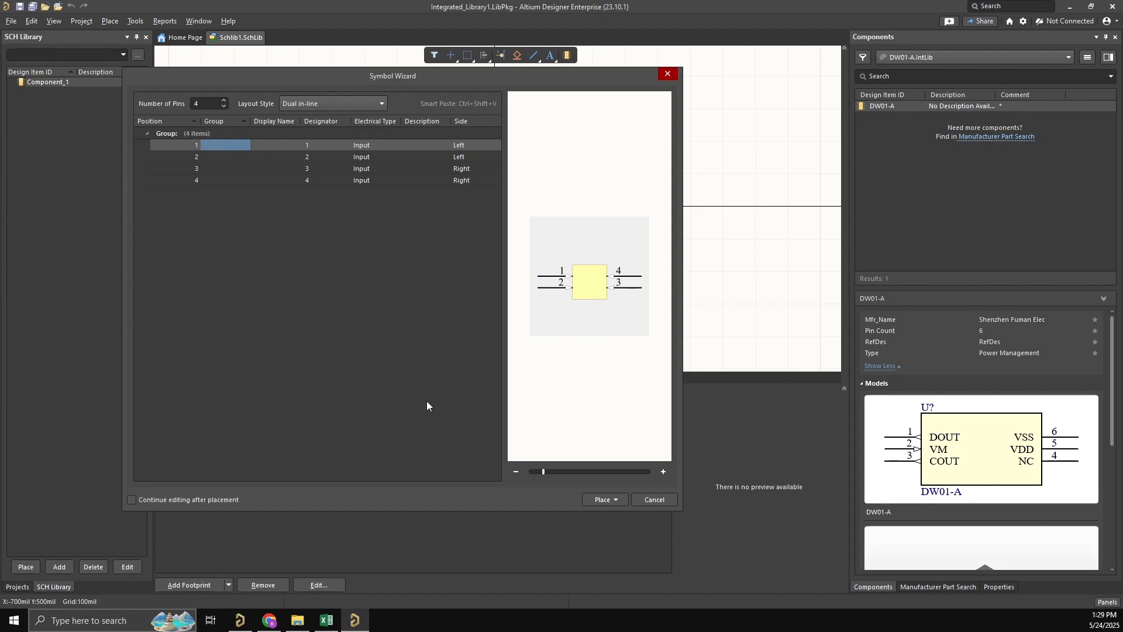
left_click(269, 620)
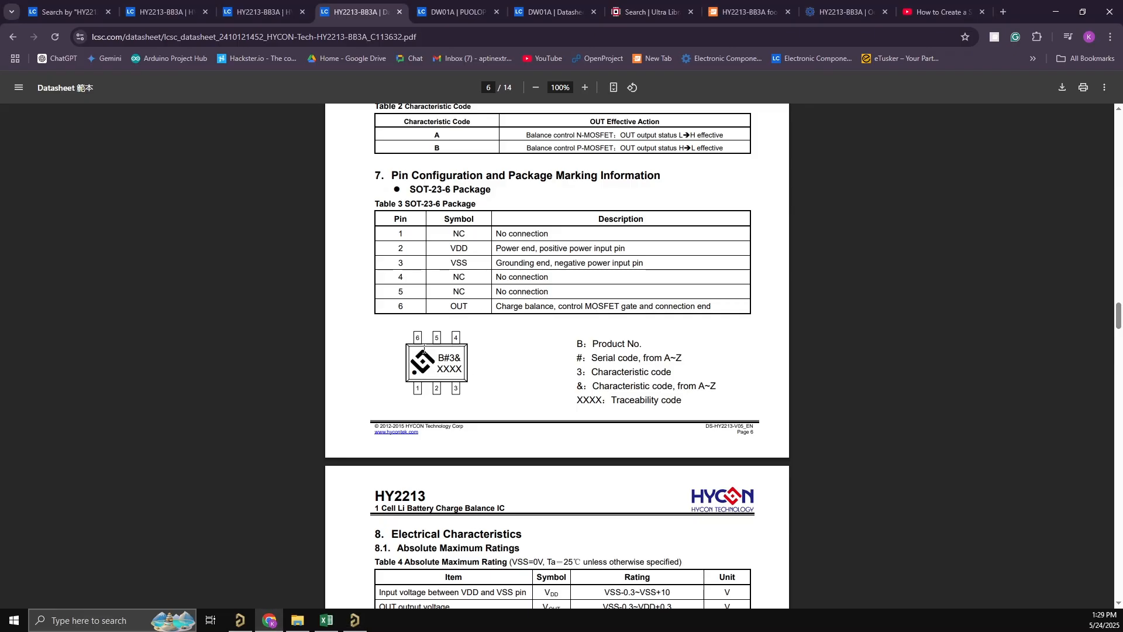
left_click(1056, 13)
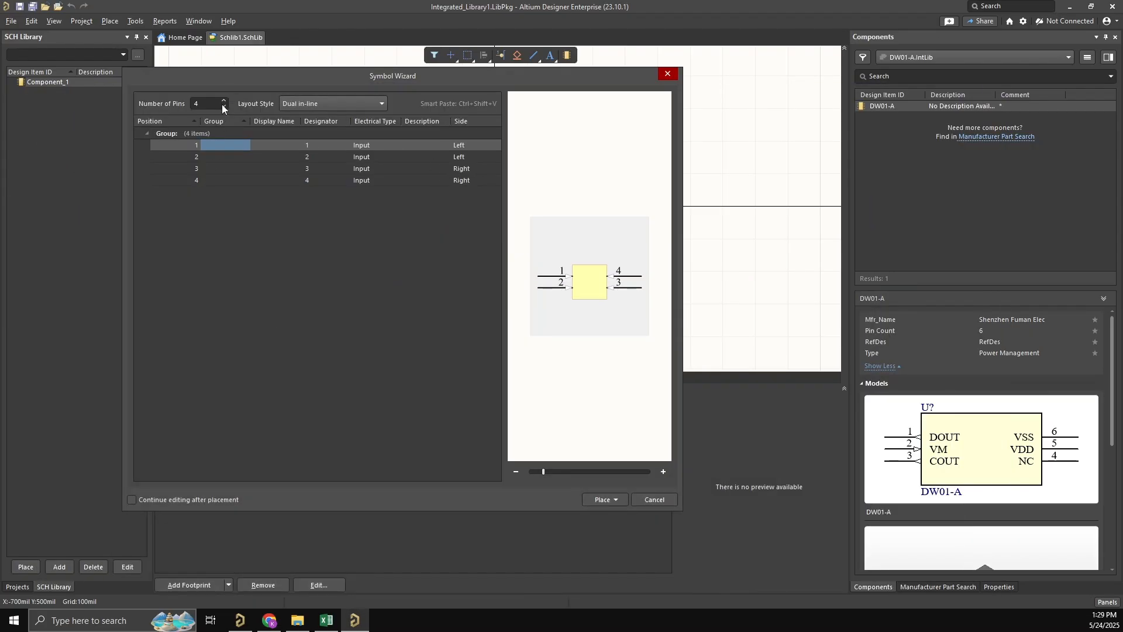
left_click(224, 101)
left_click(224, 101)
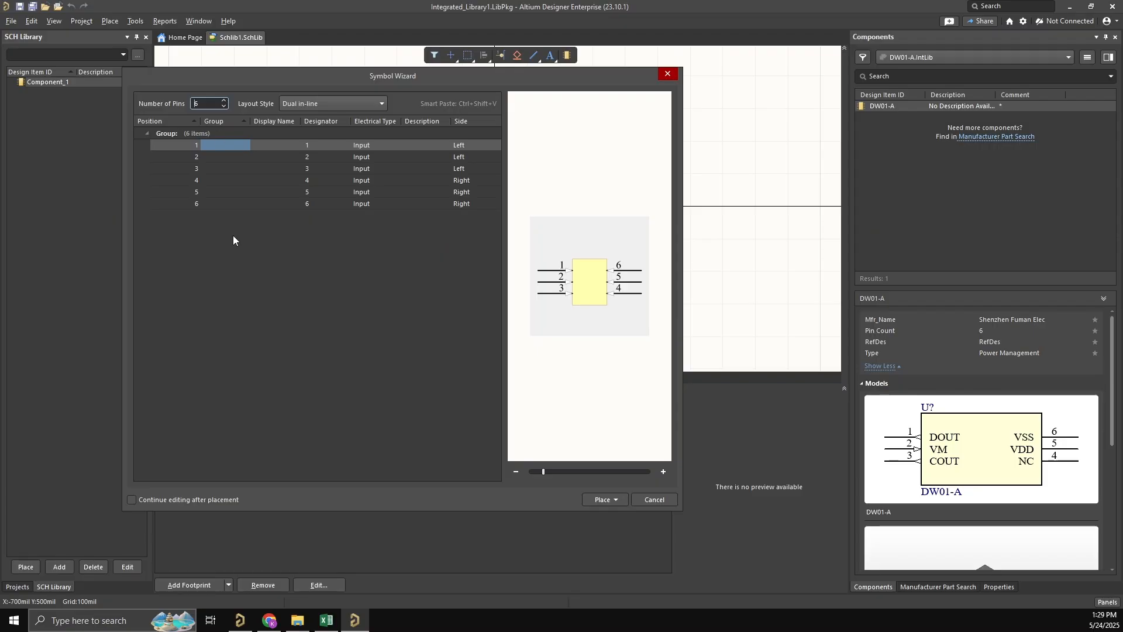
left_click(228, 144)
left_click(583, 471)
left_click(588, 471)
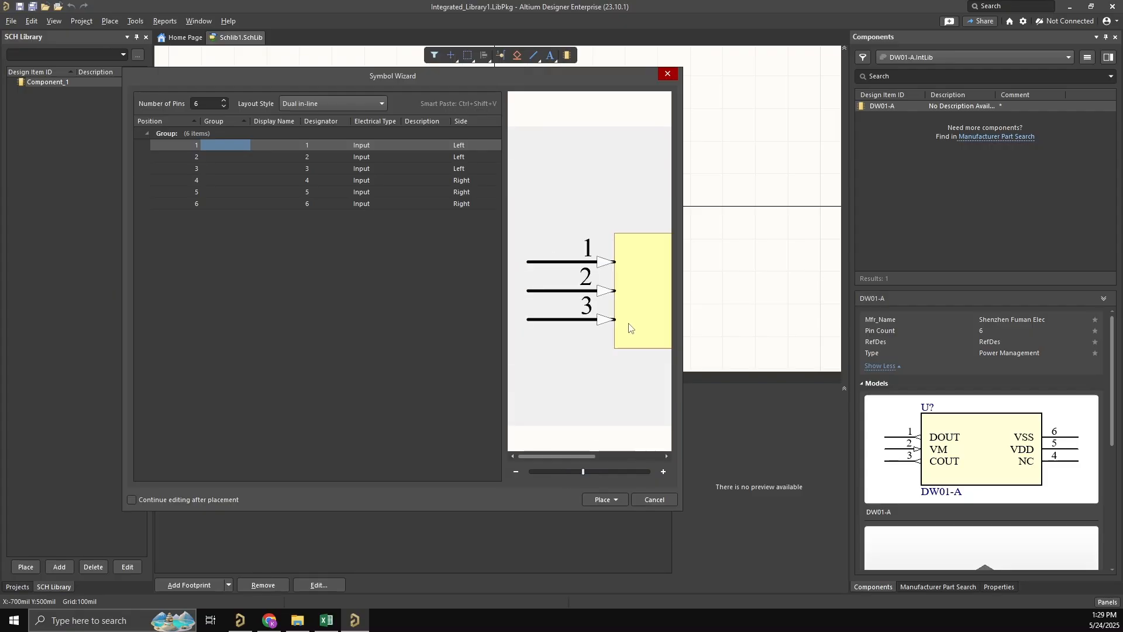
left_click_drag(629, 321, 574, 298)
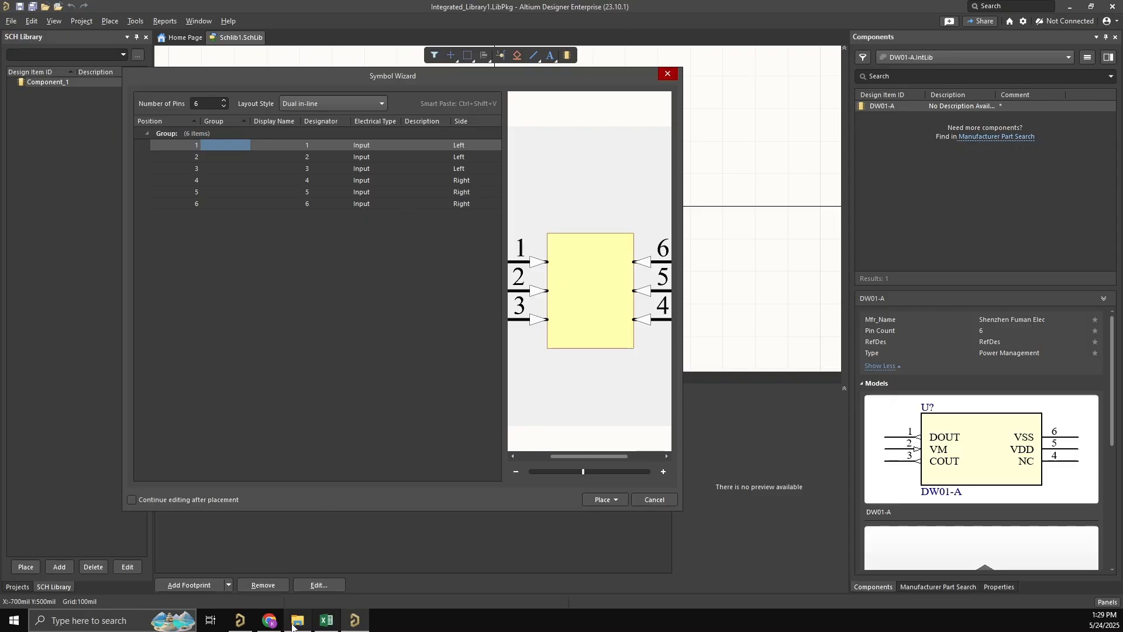
- Copy the whole SOT-23-6 pin table from the browser datasheet and switch to the blank Excel workbook
key("alt+Tab")
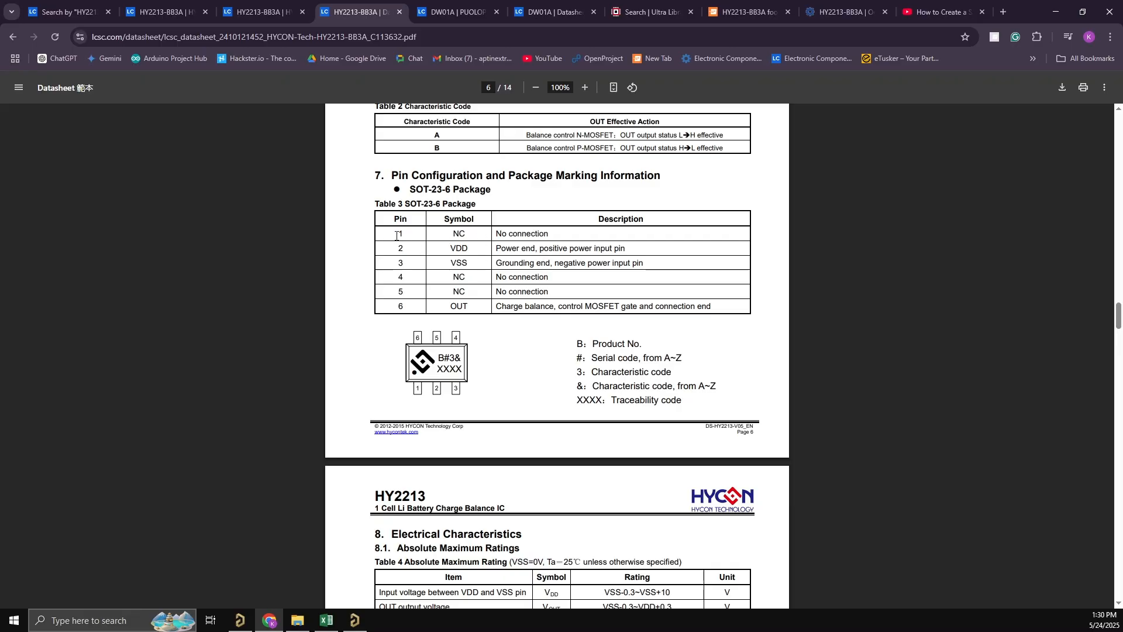
left_click_drag(397, 234, 429, 252)
left_click(429, 251)
left_click_drag(390, 218, 708, 306)
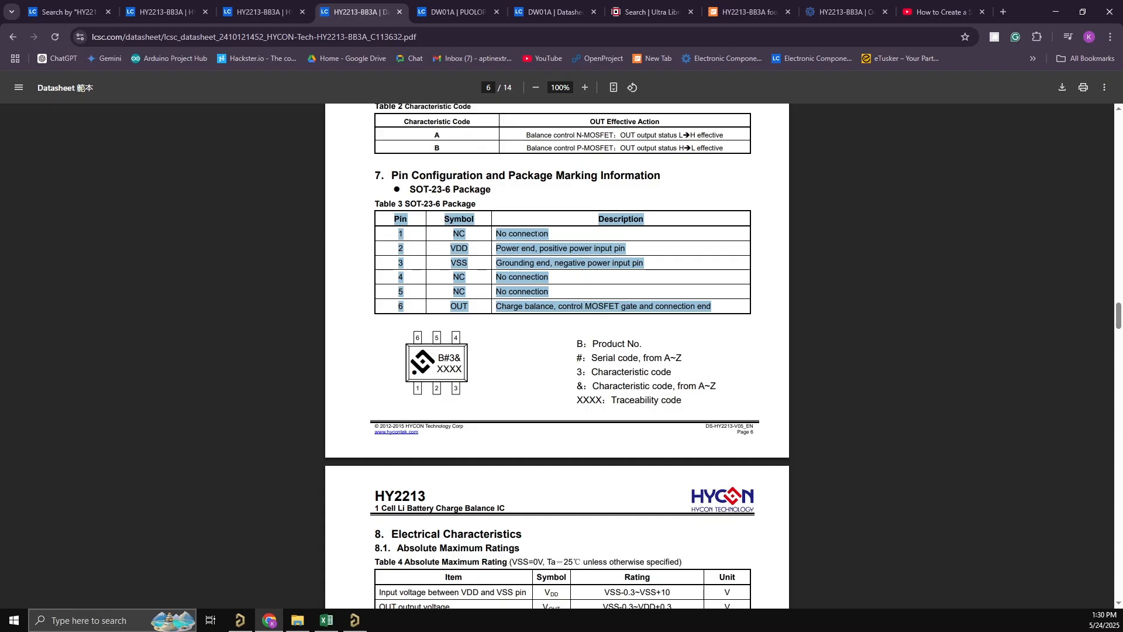
right_click(532, 234)
left_click(561, 276)
left_click(328, 620)
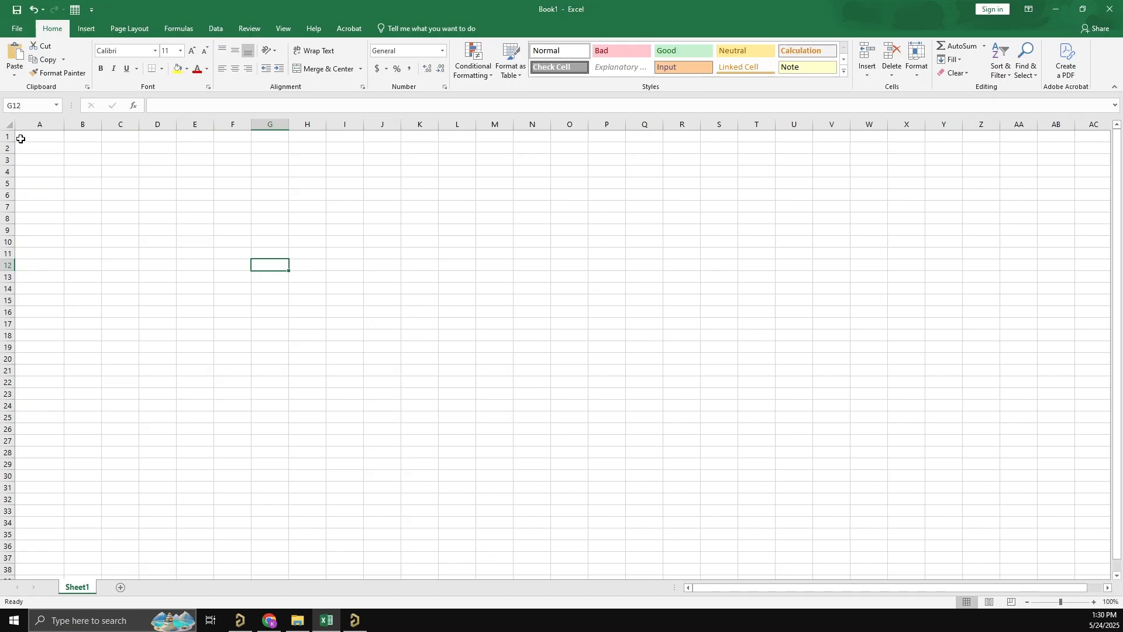
- Paste the copied pin table into the worksheet starting at cell A1 as unformatted text
left_click(27, 137)
right_click(34, 137)
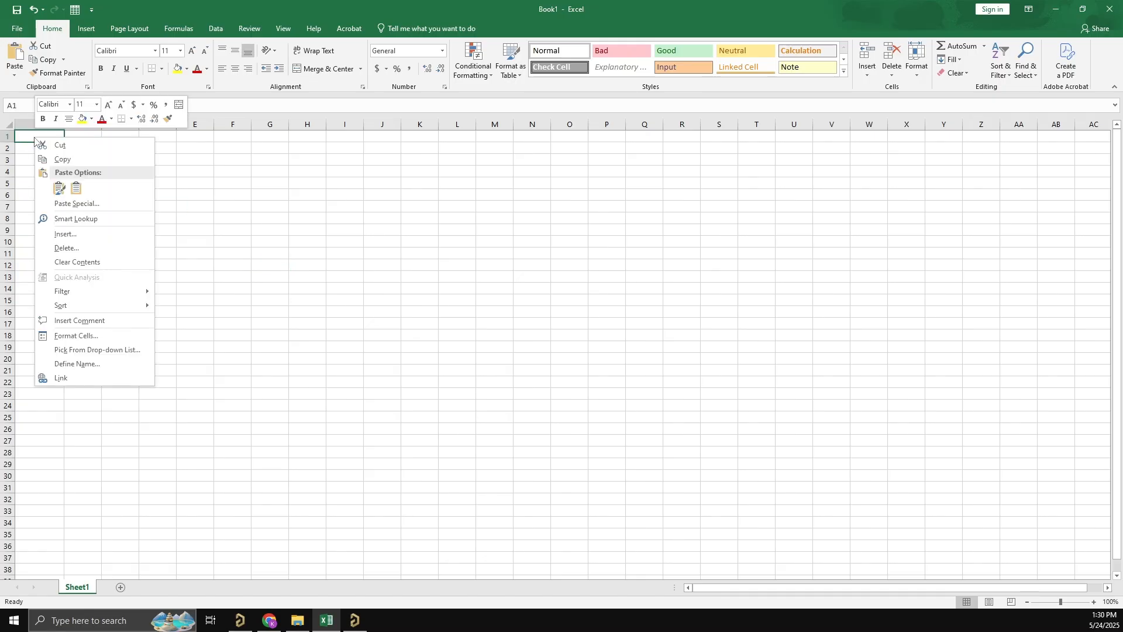
left_click(93, 204)
left_click_drag(79, 83, 241, 97)
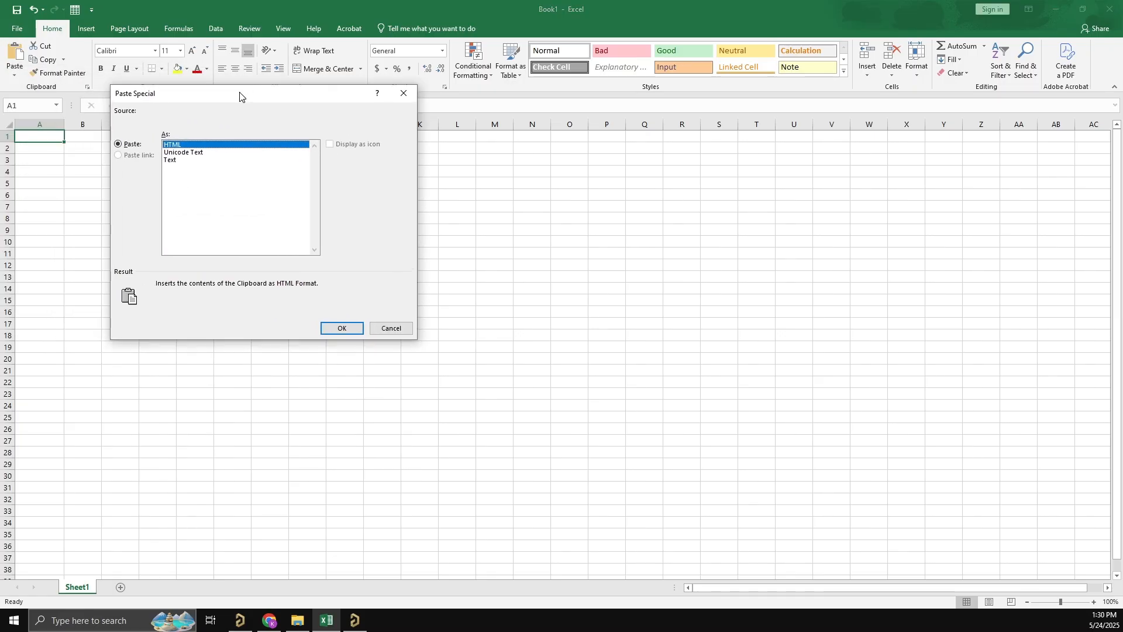
left_click(175, 161)
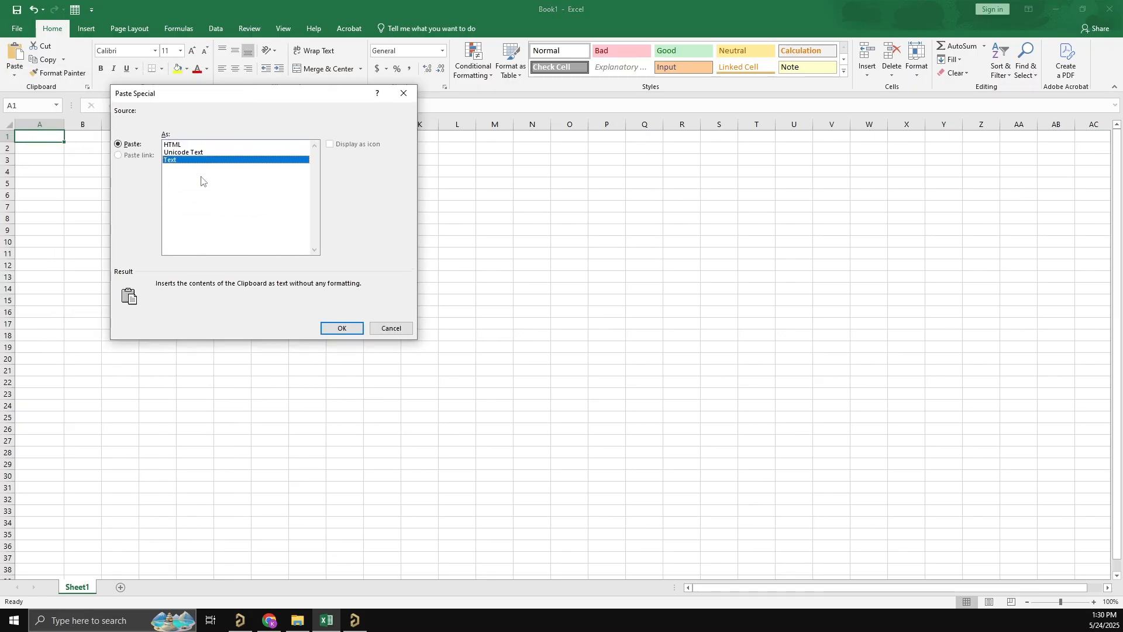
left_click(342, 328)
left_click(142, 279)
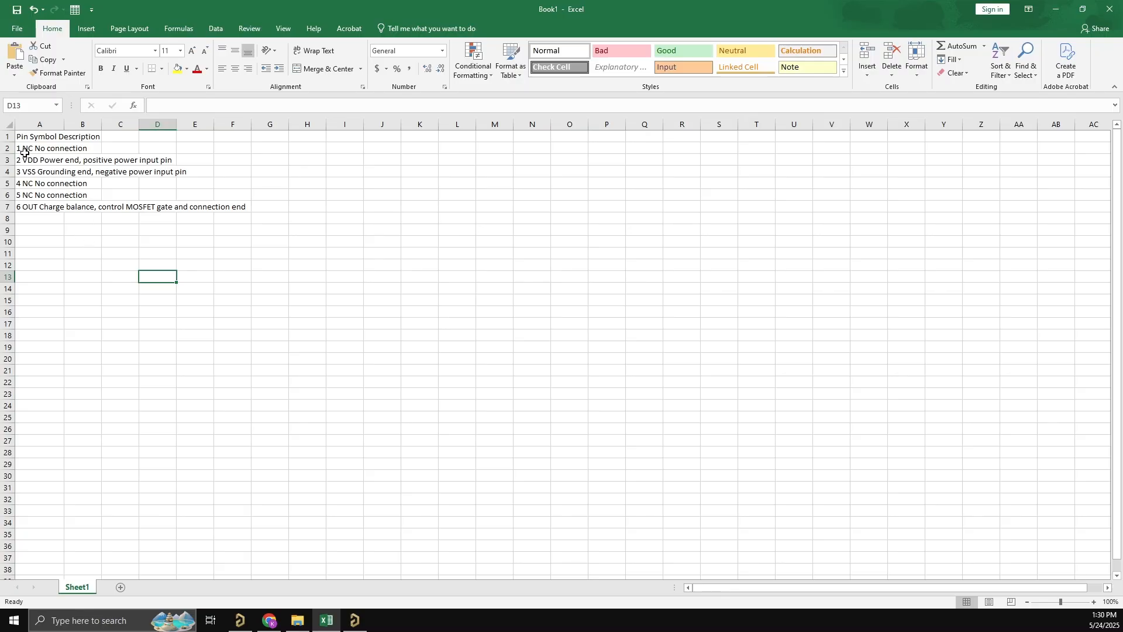
- Copy the six pin rows A2:A7 without the header and switch back to the Symbol Wizard in Altium Designer
left_click_drag(20, 149, 34, 206)
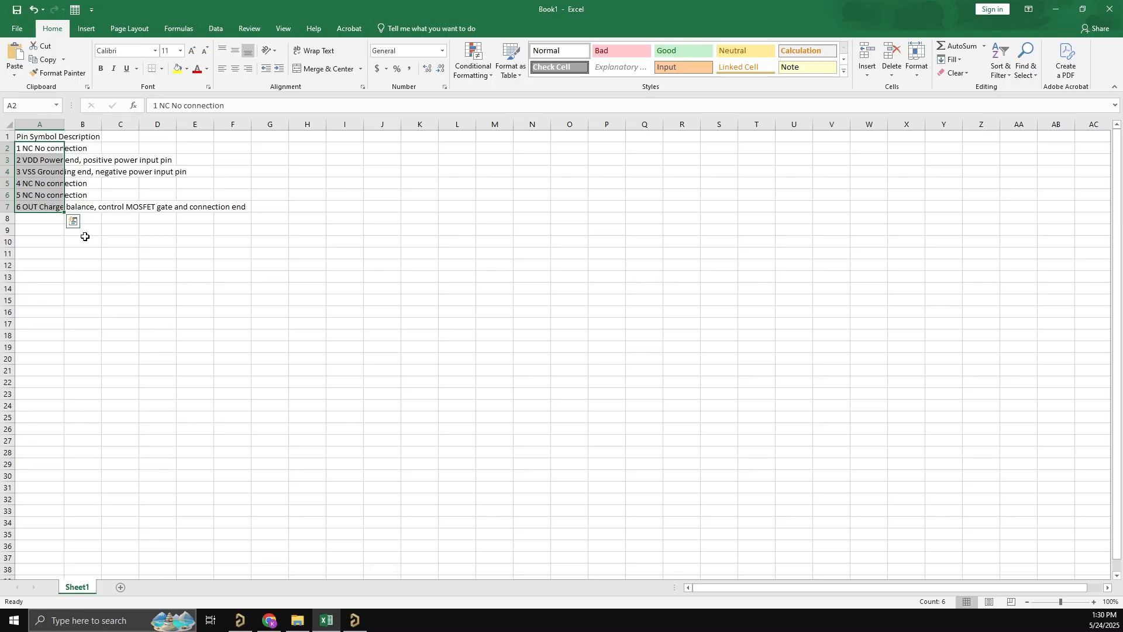
right_click(44, 184)
left_click(71, 208)
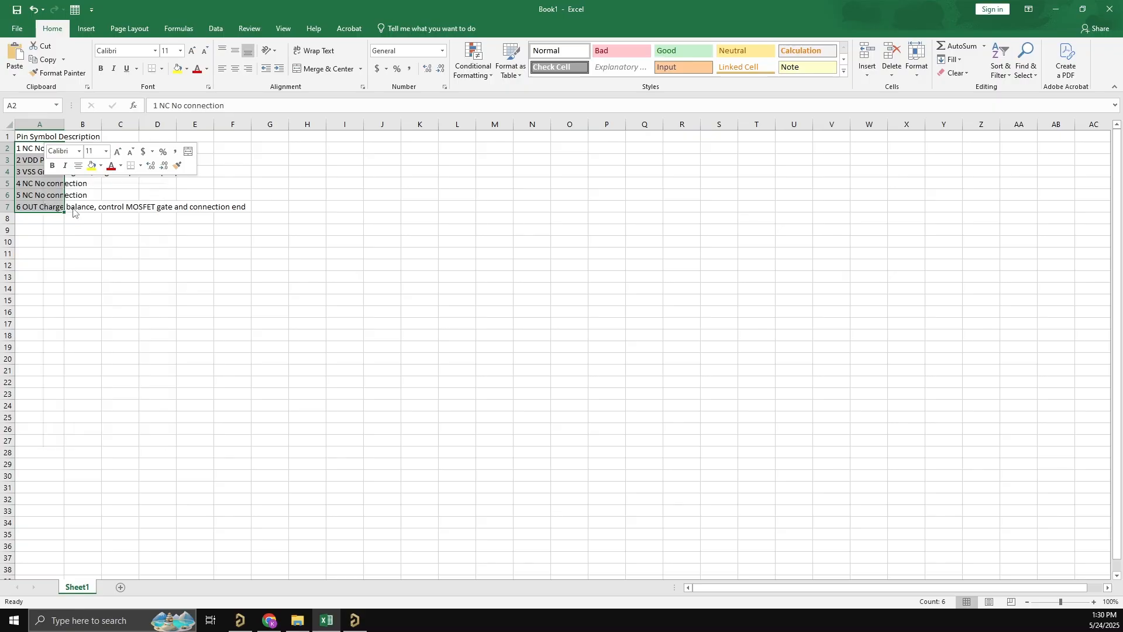
left_click(203, 262)
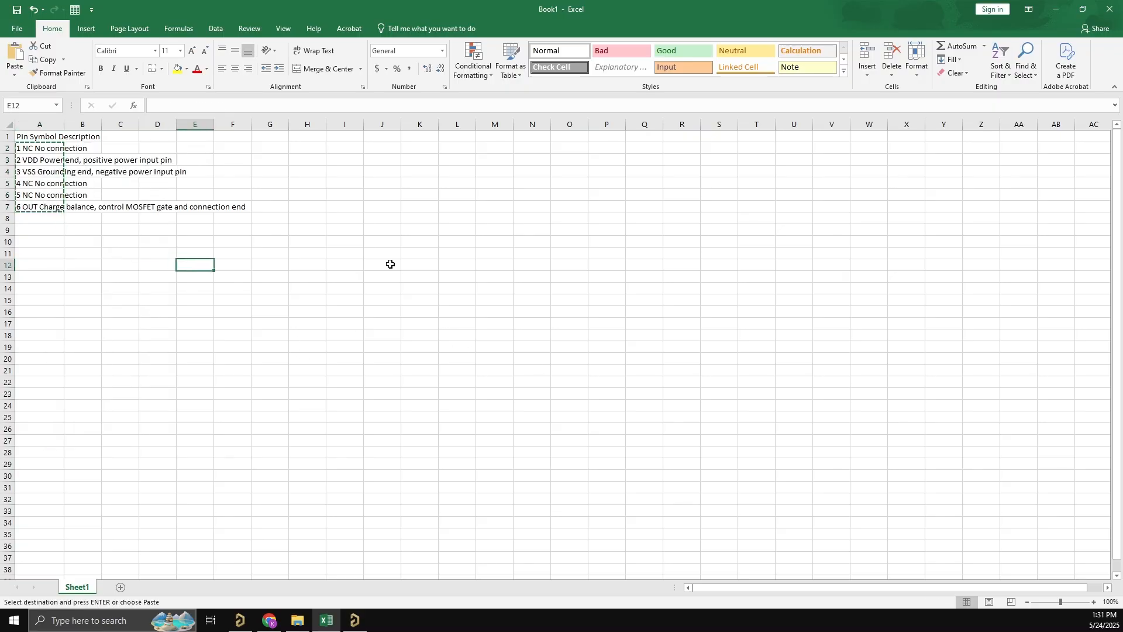
left_click(354, 619)
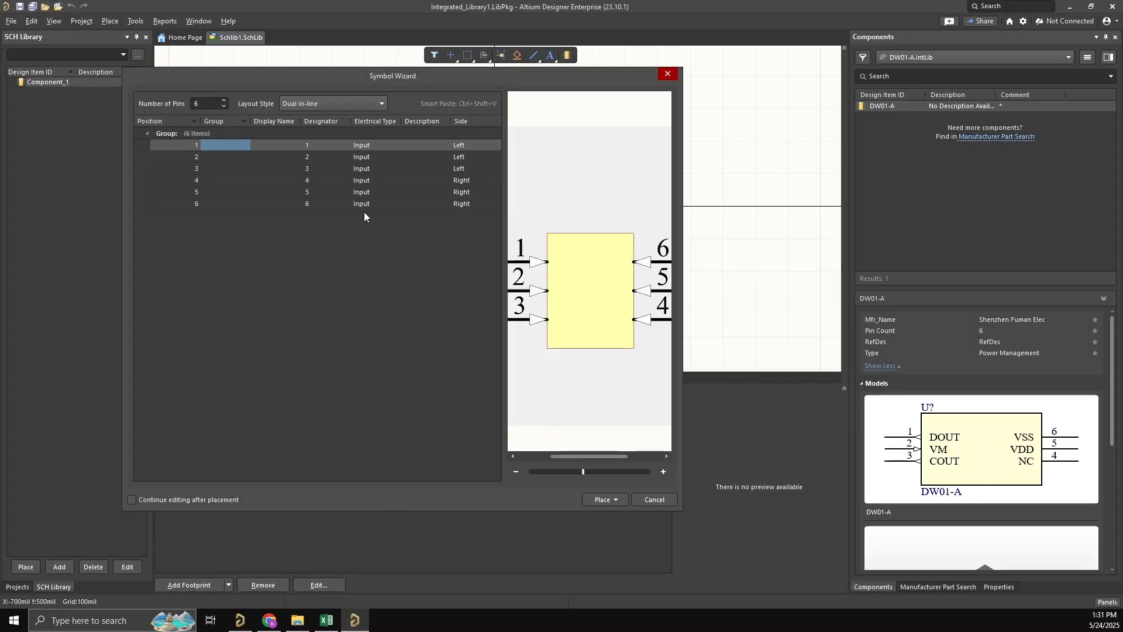
- Try to paste the copied rows into the wizard's pin table, and choose the Dual in-line layout style
left_click(175, 146)
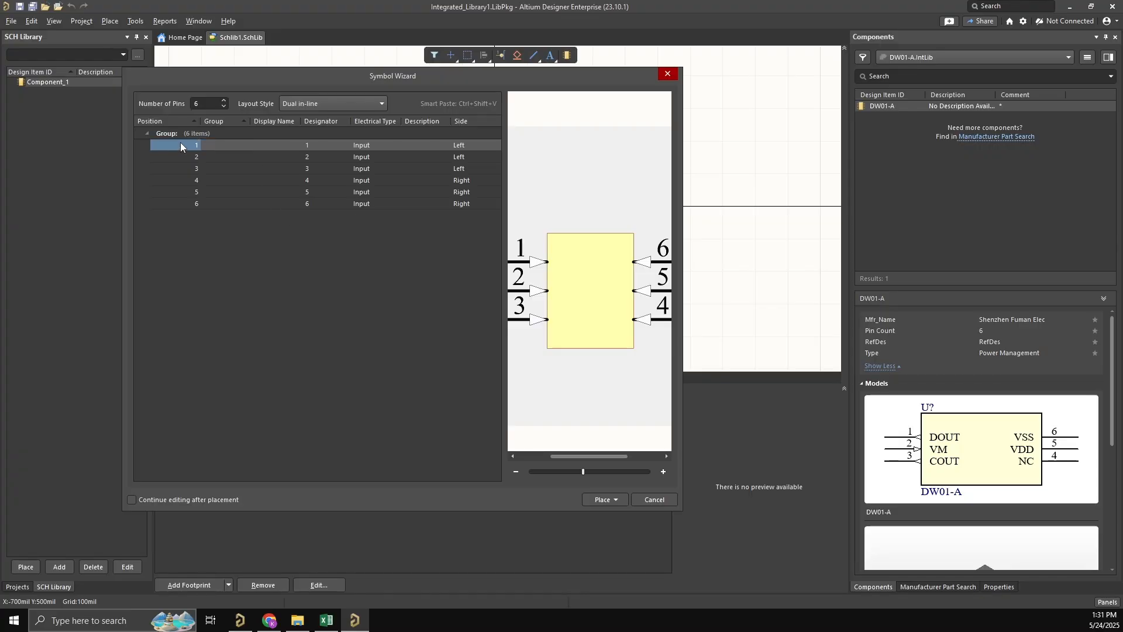
right_click(185, 147)
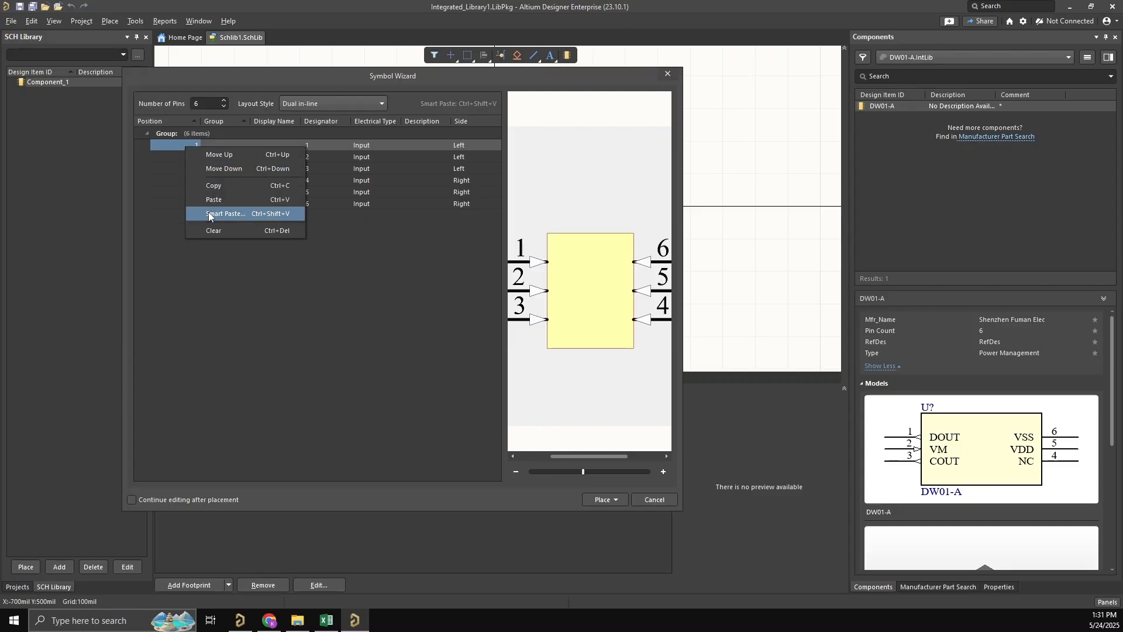
left_click(215, 201)
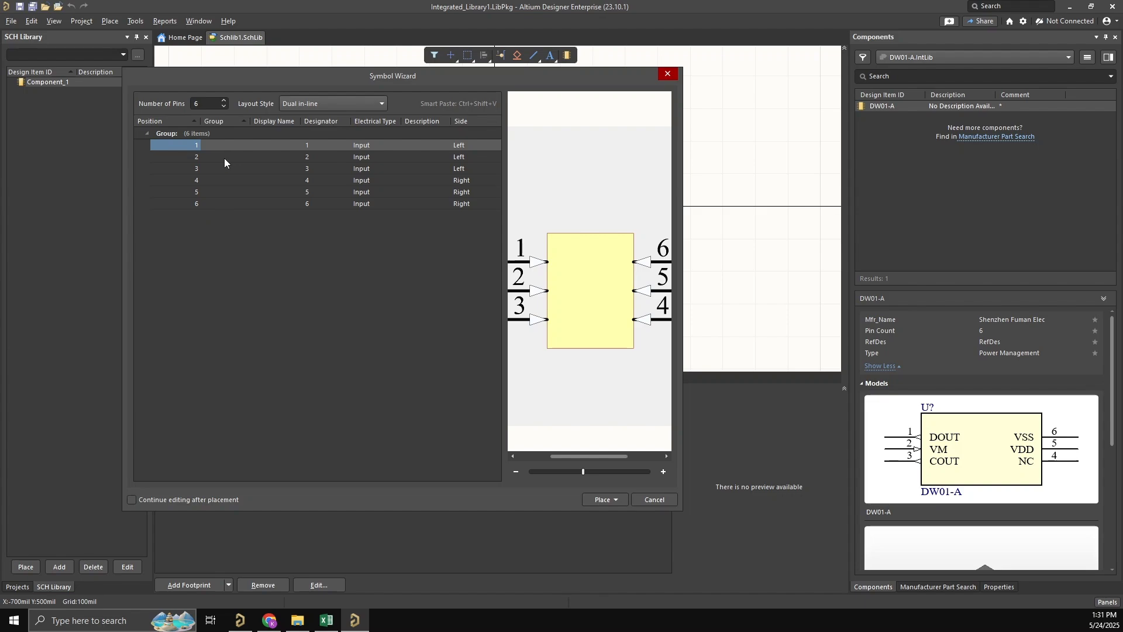
left_click(347, 103)
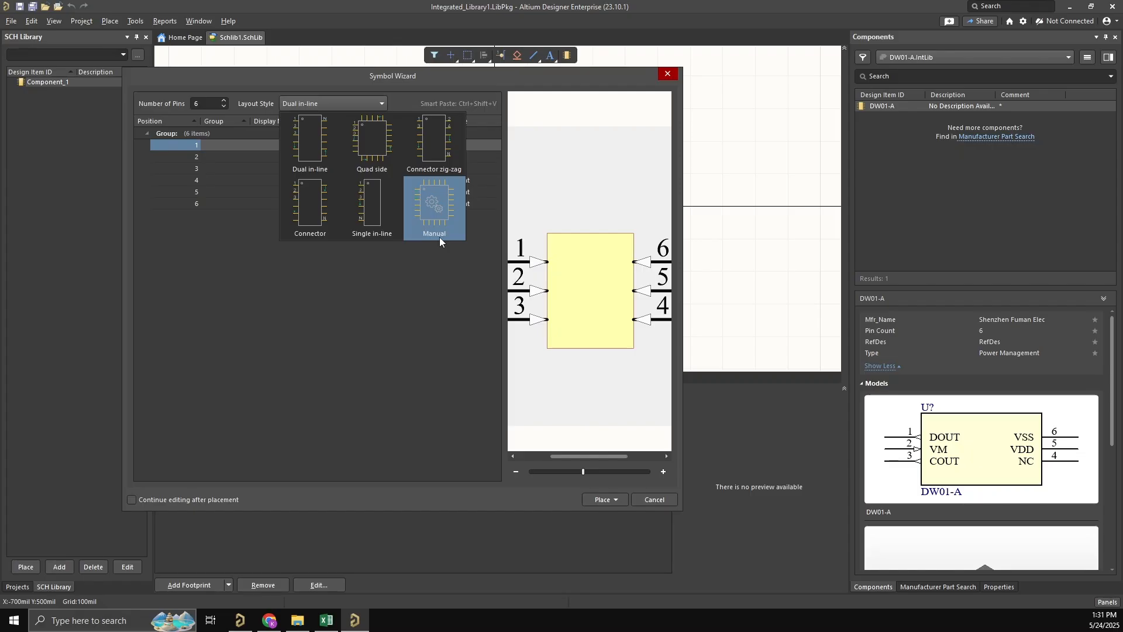
left_click(323, 151)
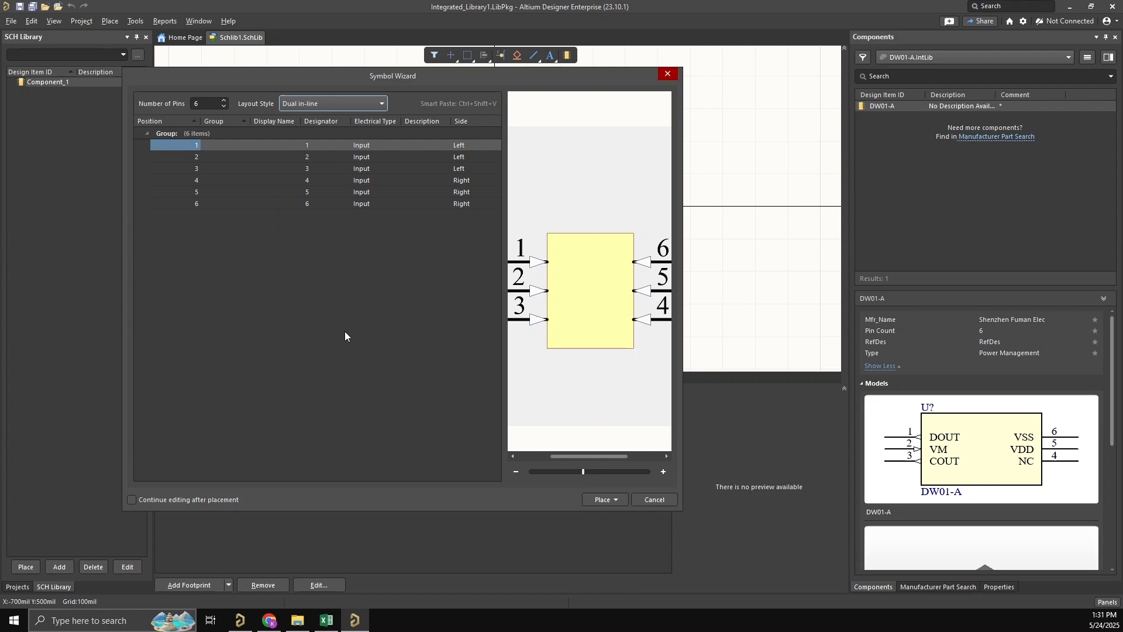
- Open Smart Paste from pin position 1 and split the copied pin data using Tab and Space as delimiters
left_click(192, 191)
left_click(191, 146)
right_click(192, 146)
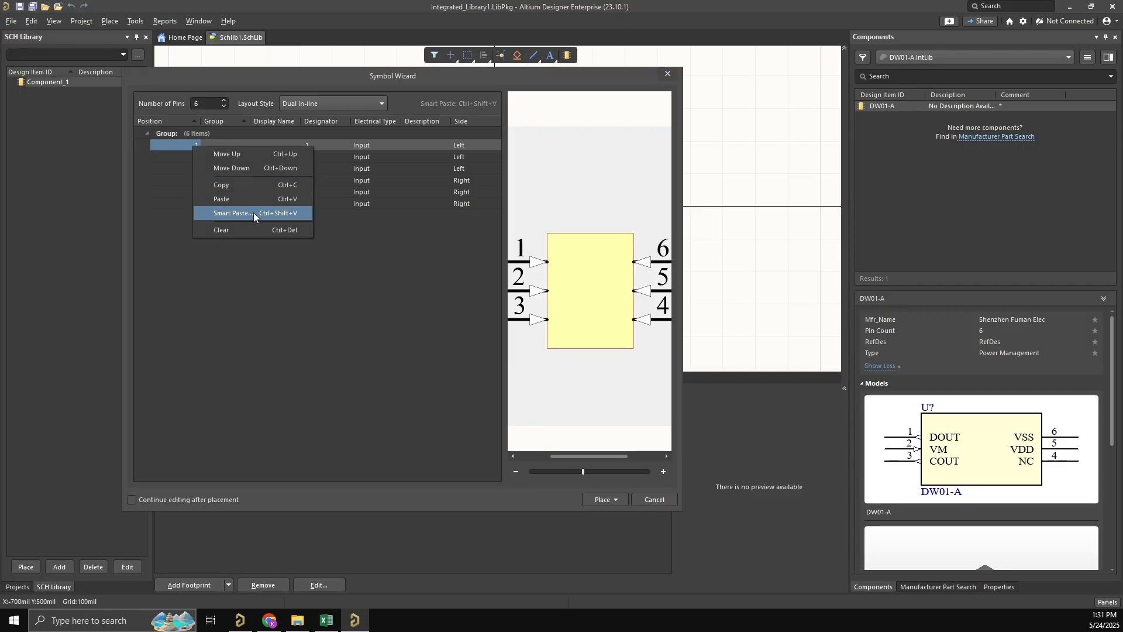
left_click(308, 302)
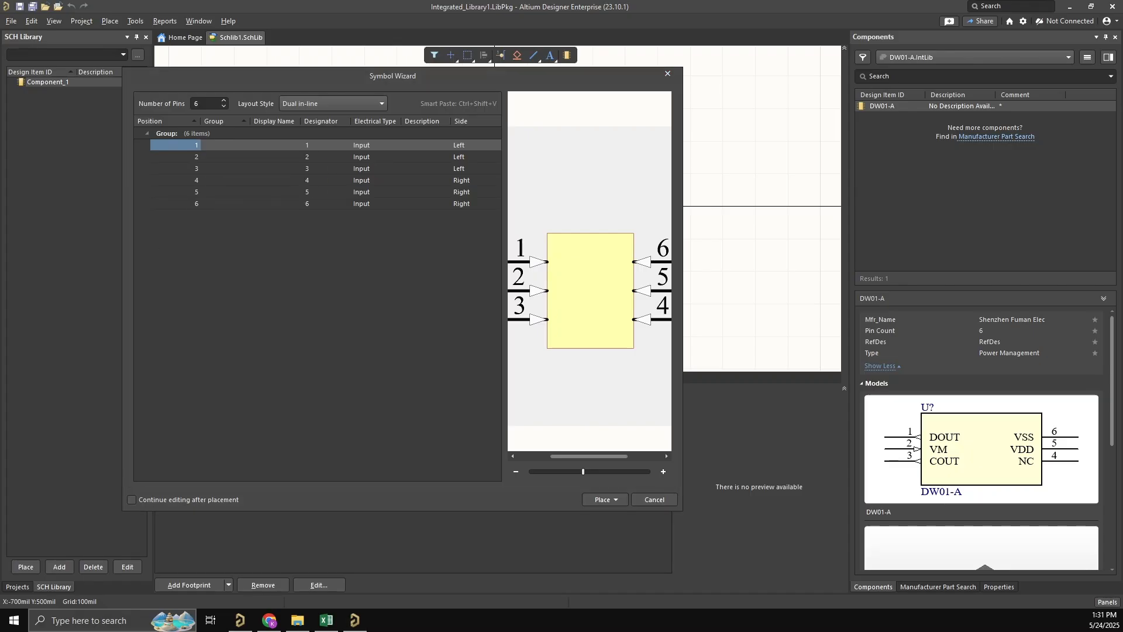
key("ctrl+shift+v")
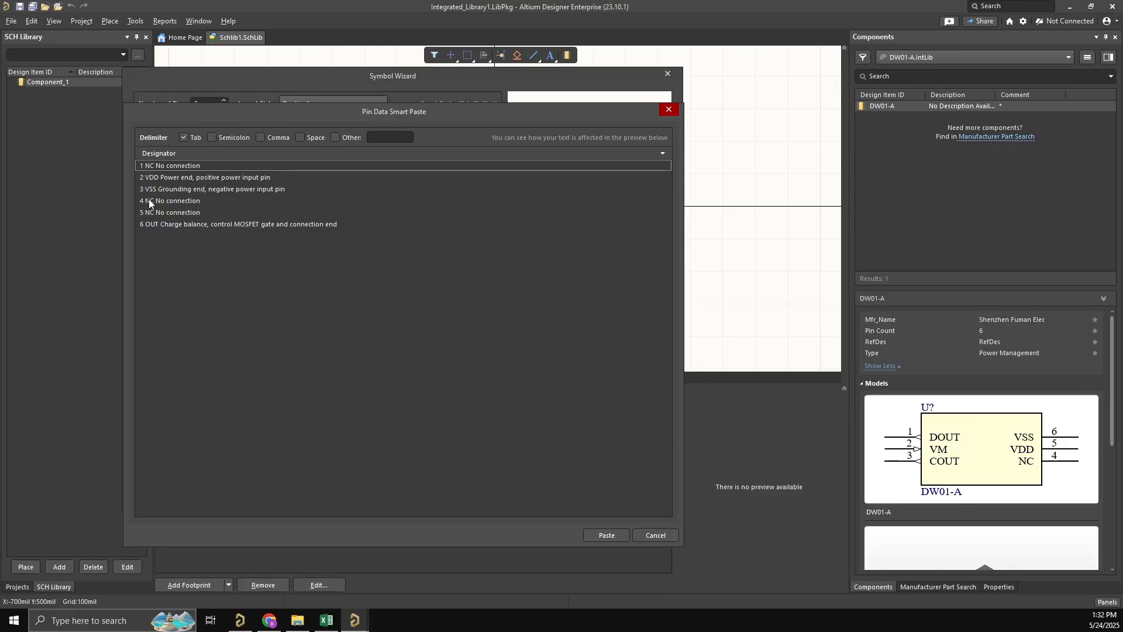
left_click(183, 138)
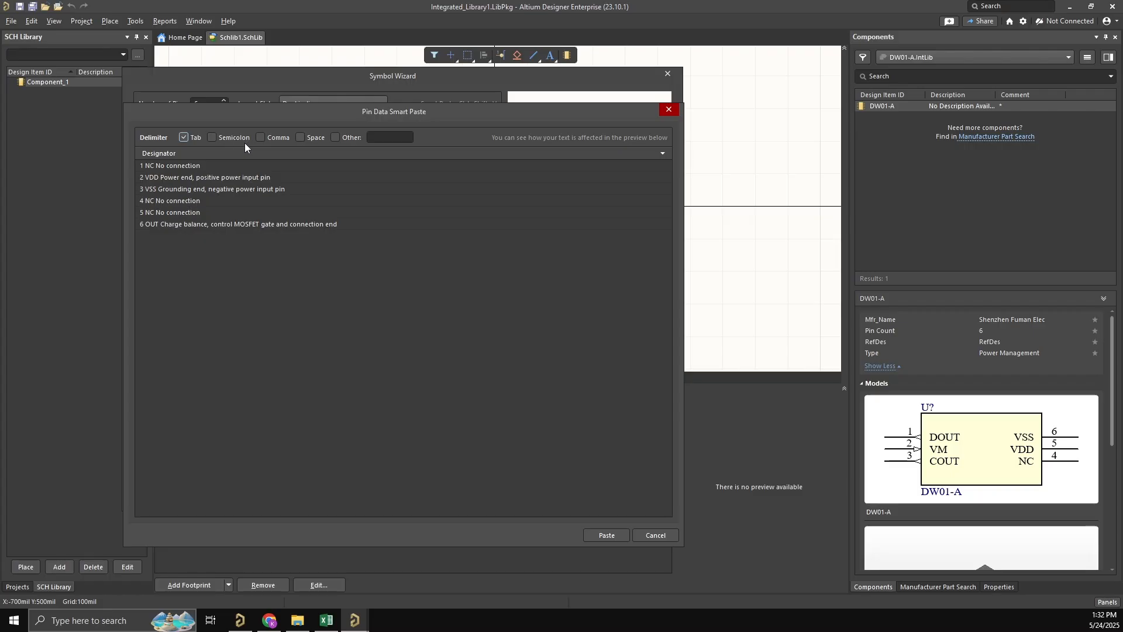
left_click(301, 138)
left_click(161, 167)
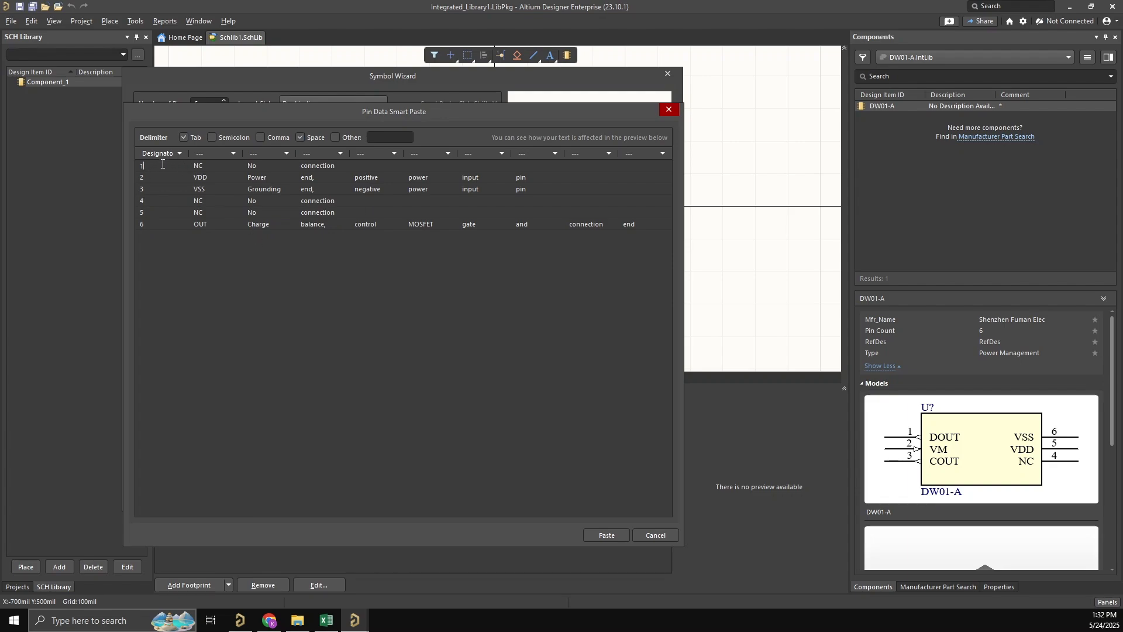
- Keep the first column as Designator, assign Display Name to the second column, and paste the pin data into the wizard
left_click(180, 153)
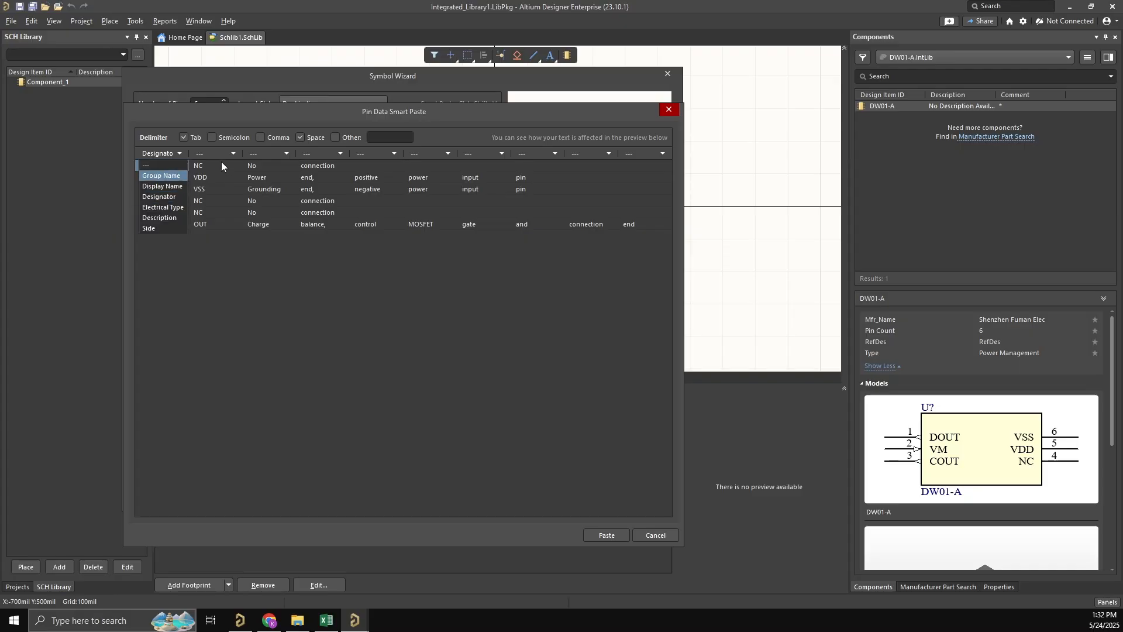
left_click(238, 152)
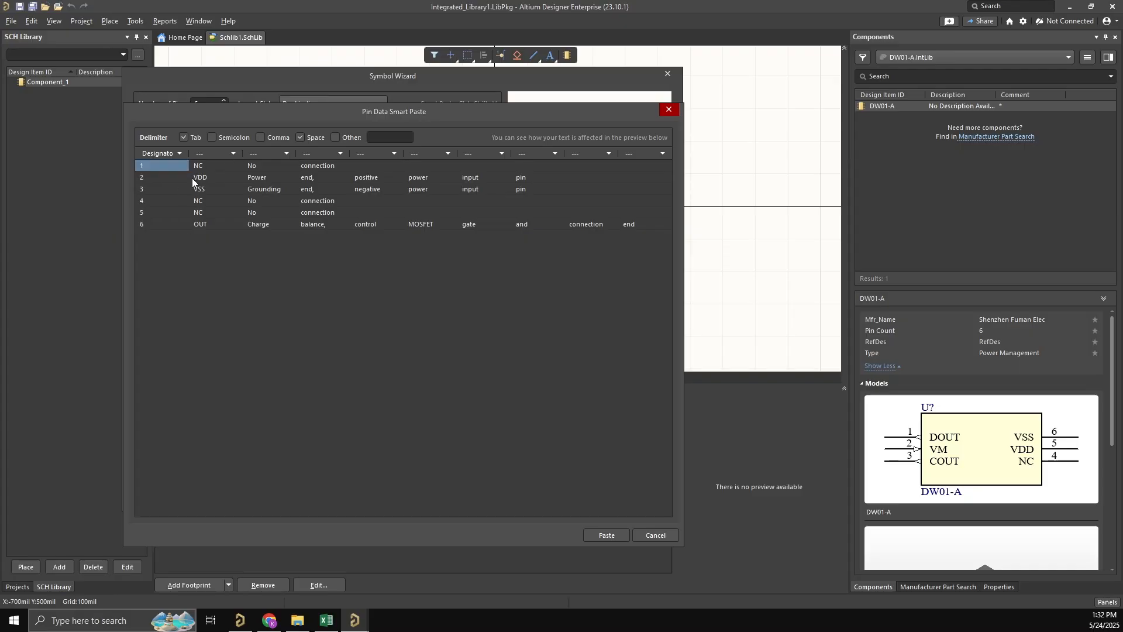
left_click(229, 154)
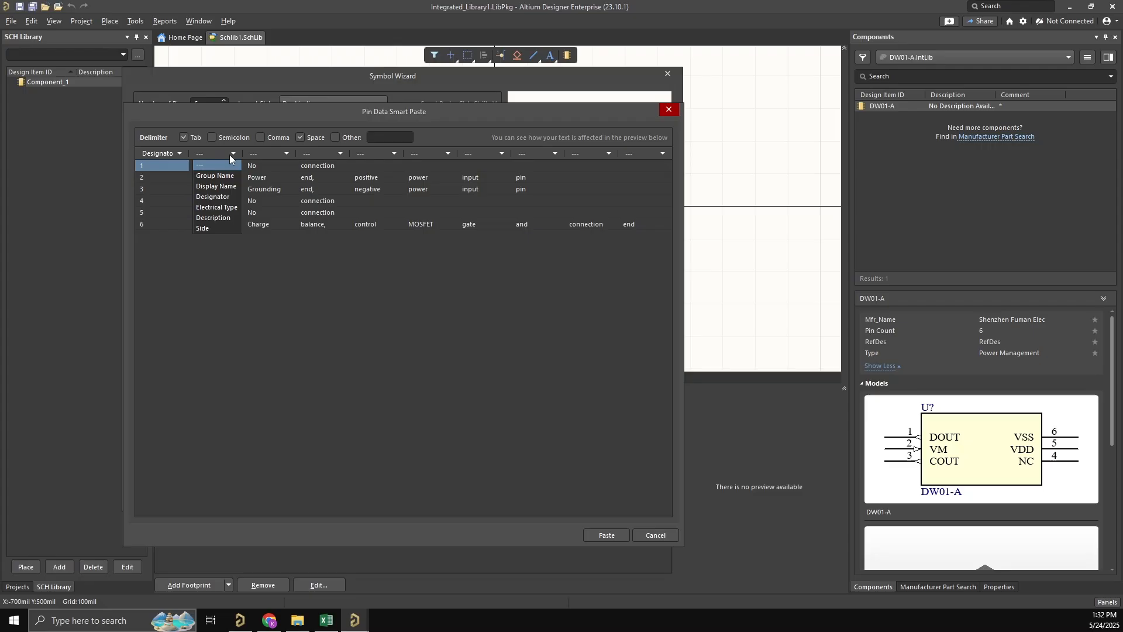
left_click(214, 187)
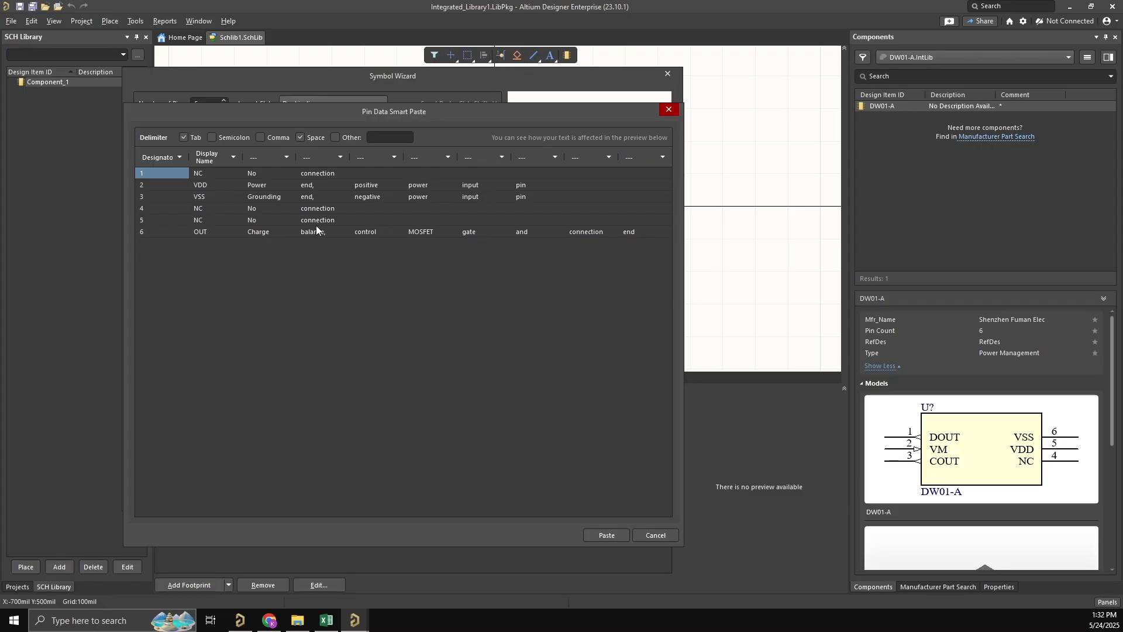
left_click(624, 534)
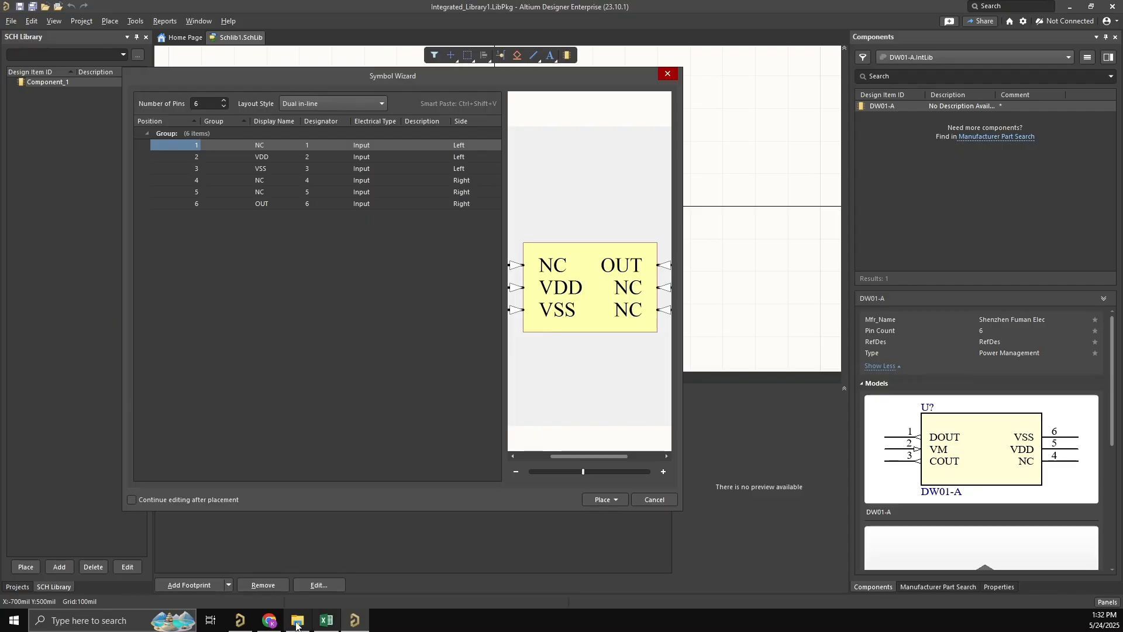
- Check the pin names against the SOT-23-6 table in the browser datasheet and place the symbol in Component_1
left_click(269, 620)
left_click(531, 336)
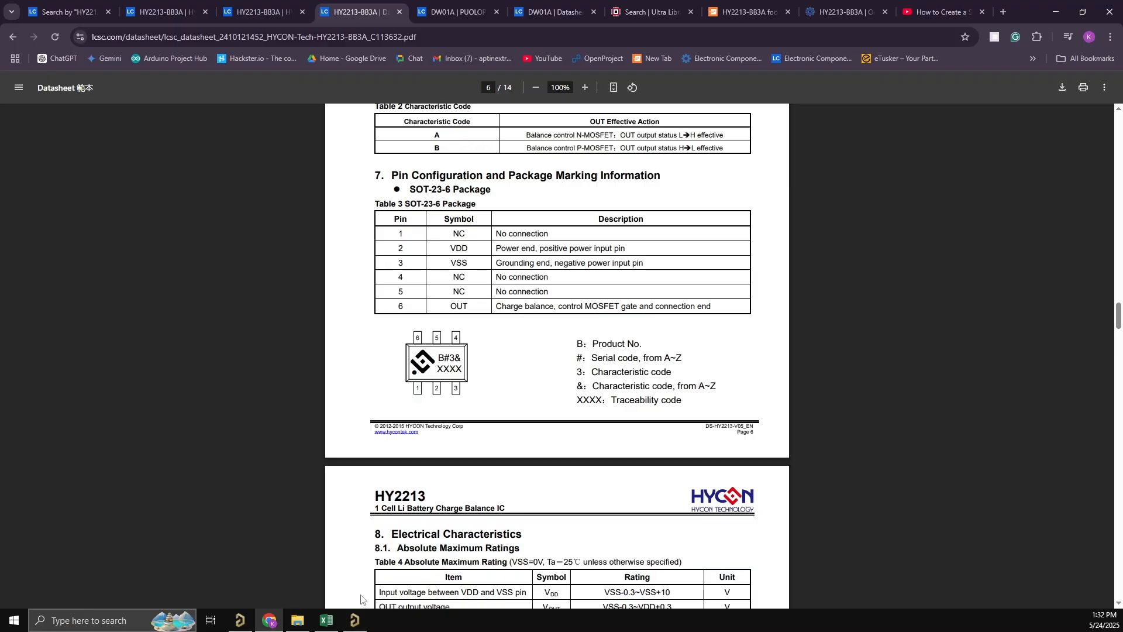
left_click(356, 621)
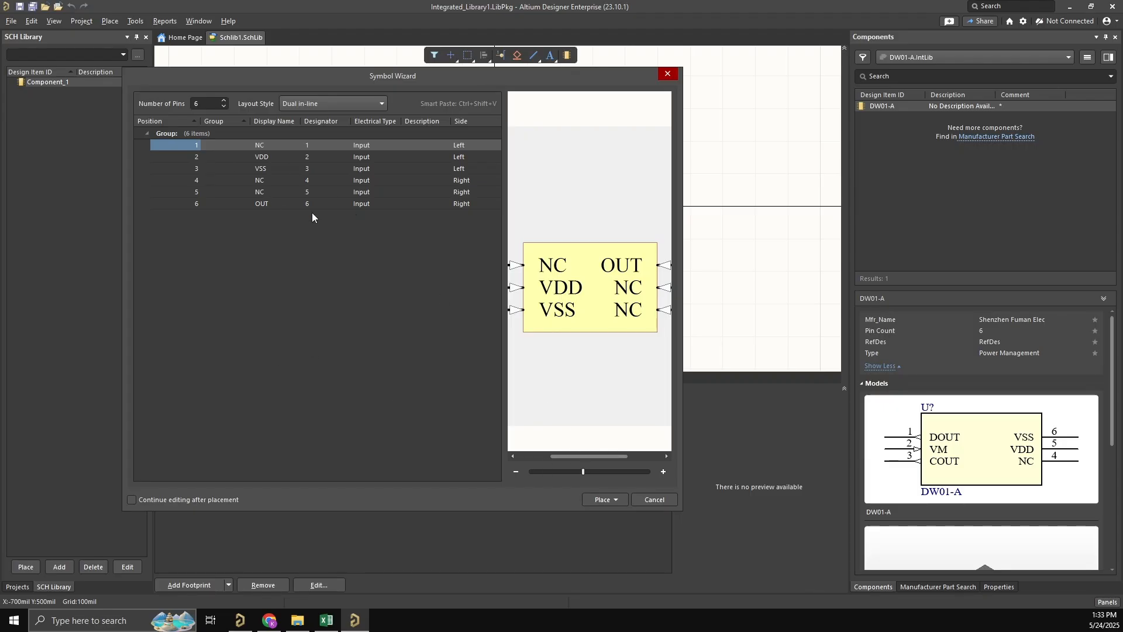
left_click(602, 500)
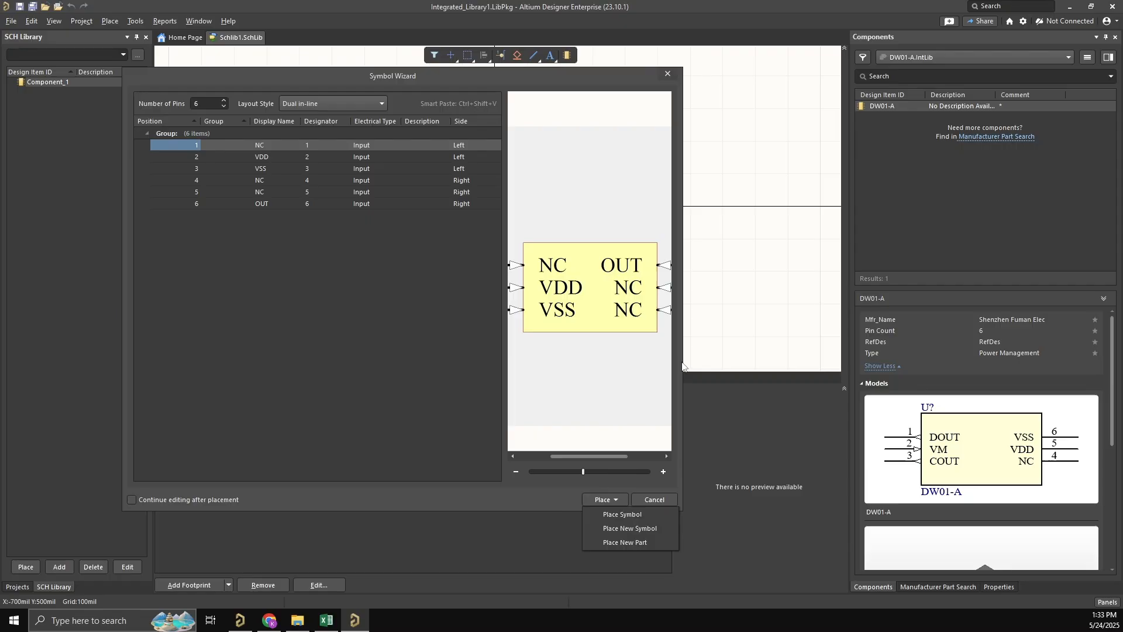
left_click(647, 516)
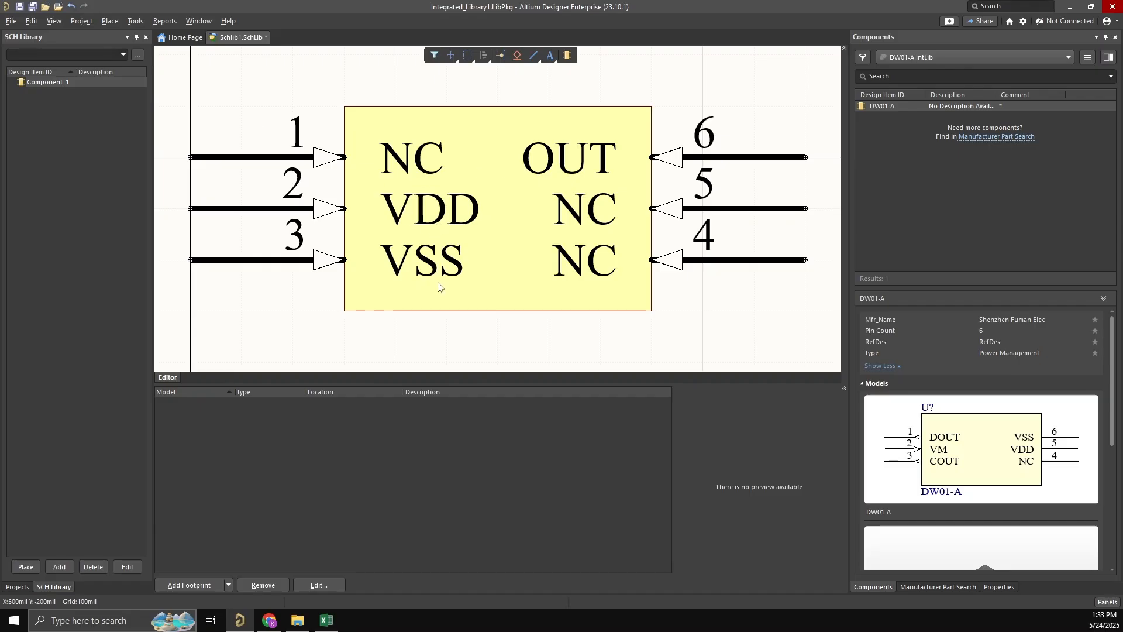
- Examine the placed symbol's body, pin names and pin numbers in the schematic library editor
scroll(444, 256, "down", 1, "ctrl")
right_click_drag(443, 251, 488, 241)
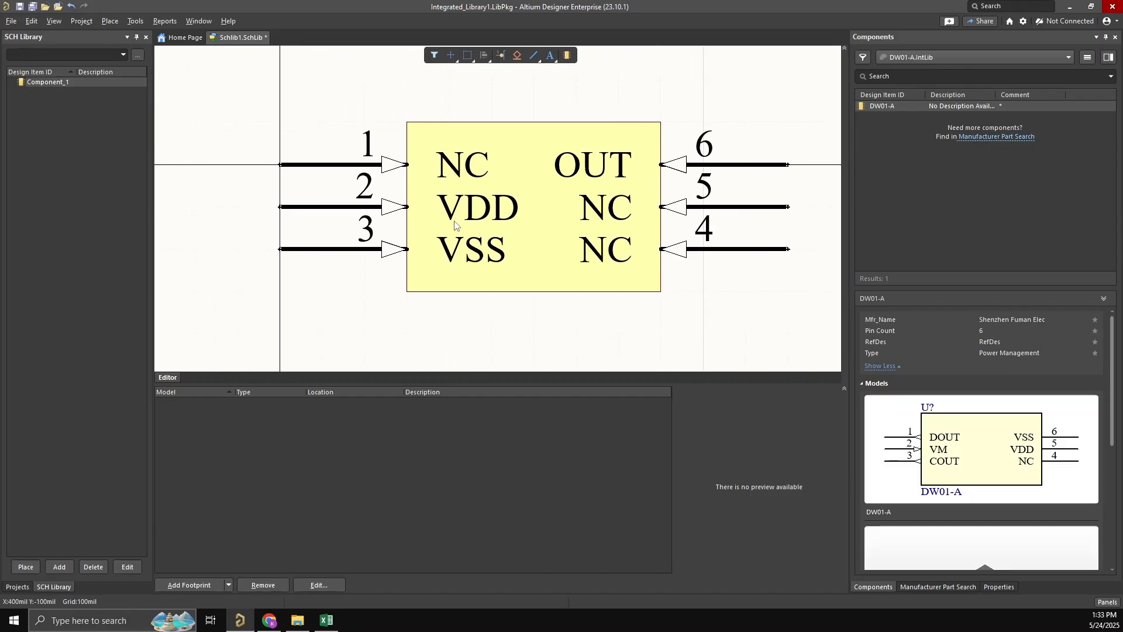
right_click_drag(461, 201, 432, 200)
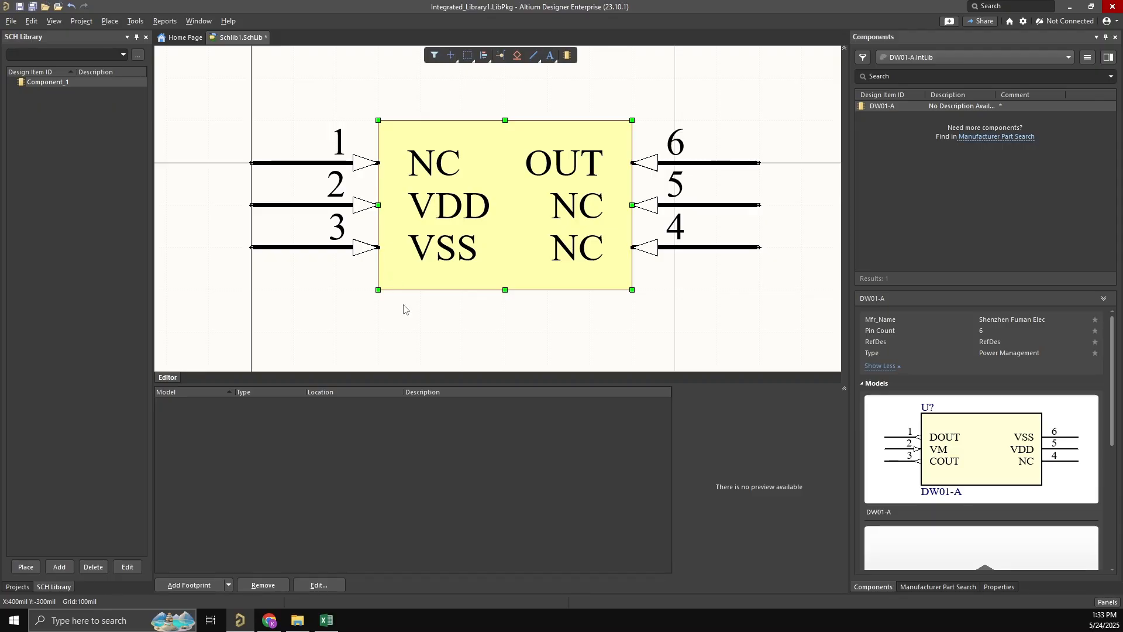
left_click_drag(307, 94, 755, 313)
left_click(765, 93)
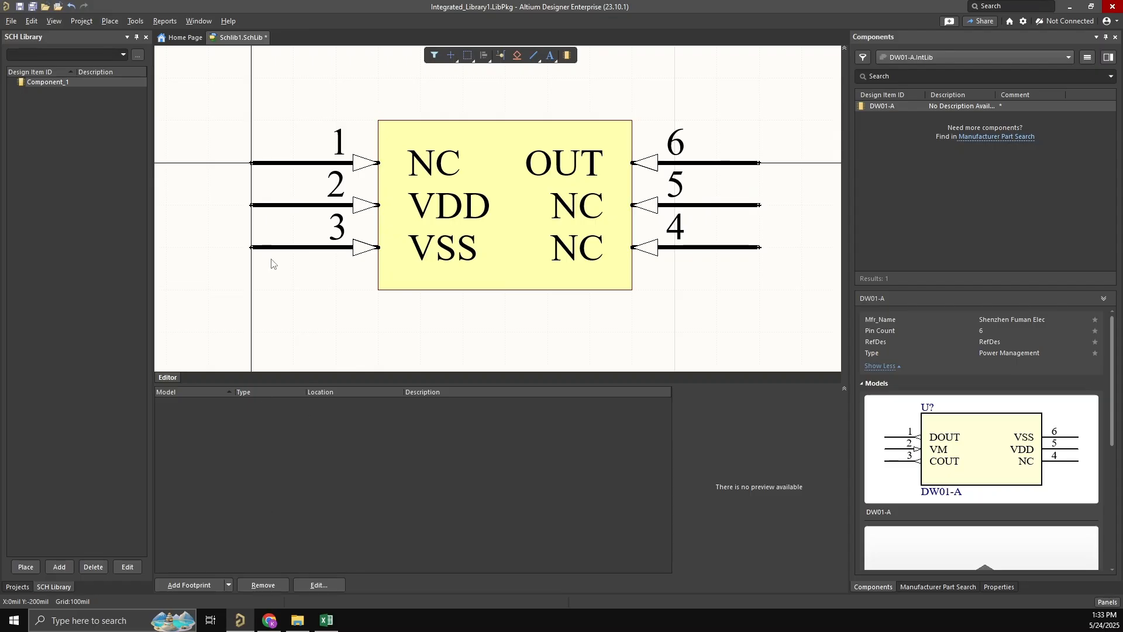
right_click(304, 298)
left_click(461, 316)
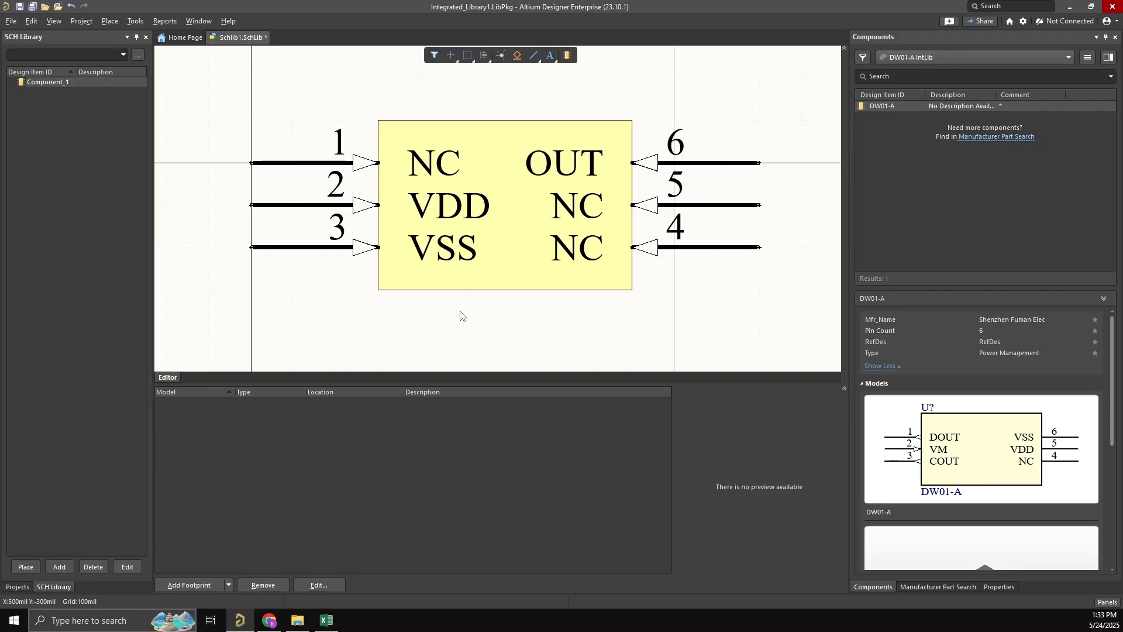
right_click_drag(445, 316, 444, 311)
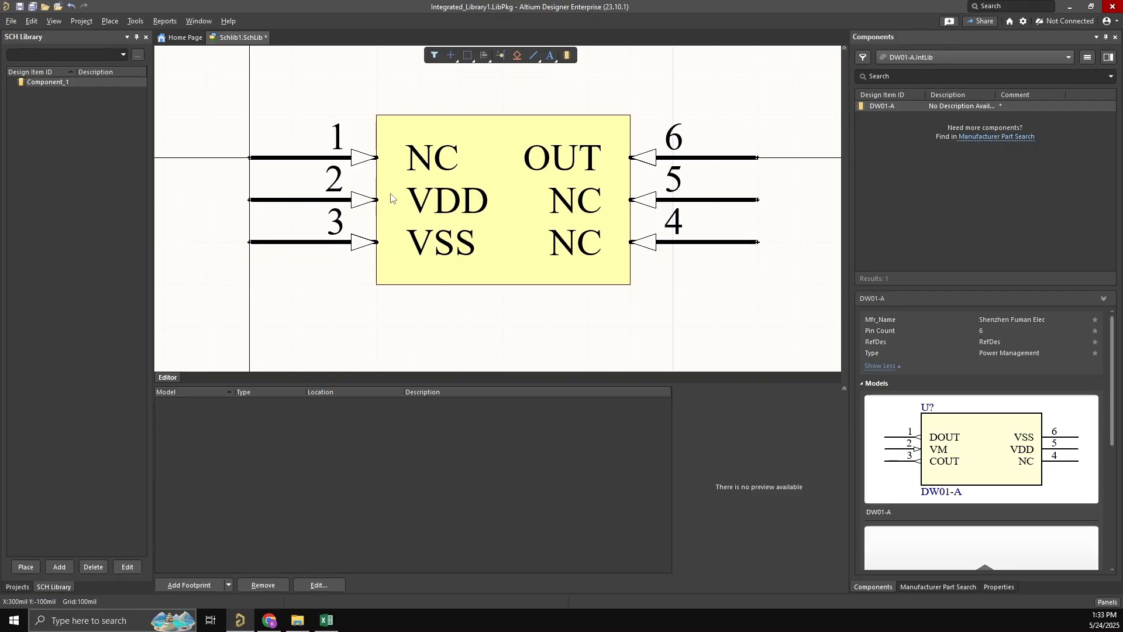
scroll(390, 196, "down", 1, "ctrl")
right_click(386, 240)
left_click(345, 294)
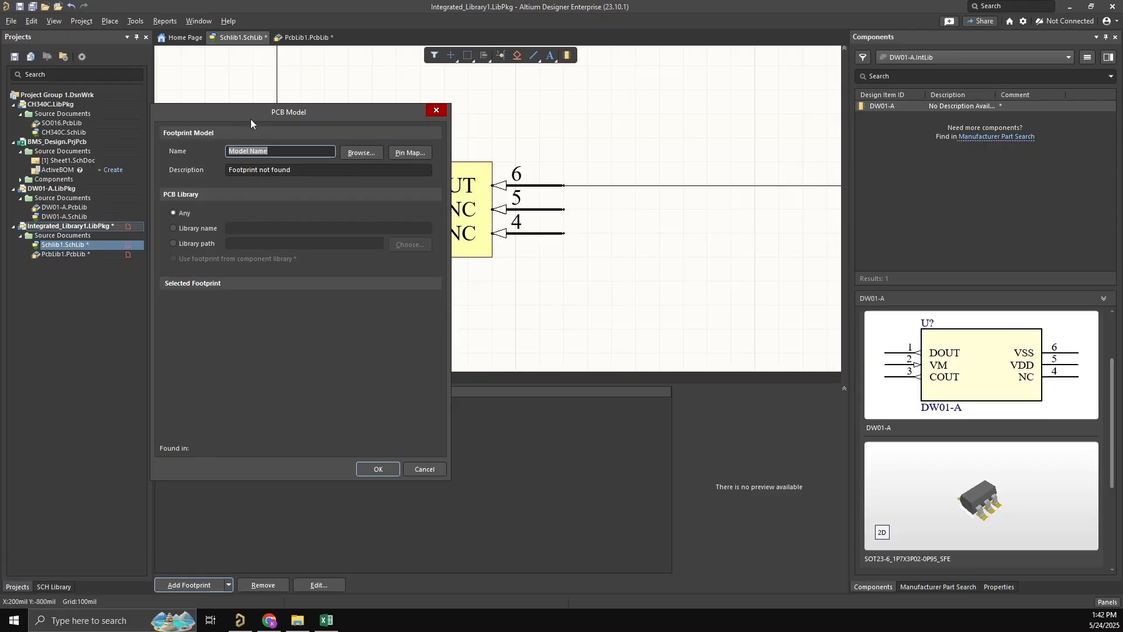
- Try to add a footprint model to the symbol by pointing its library path to DW01-A.PcbLib
left_click(351, 153)
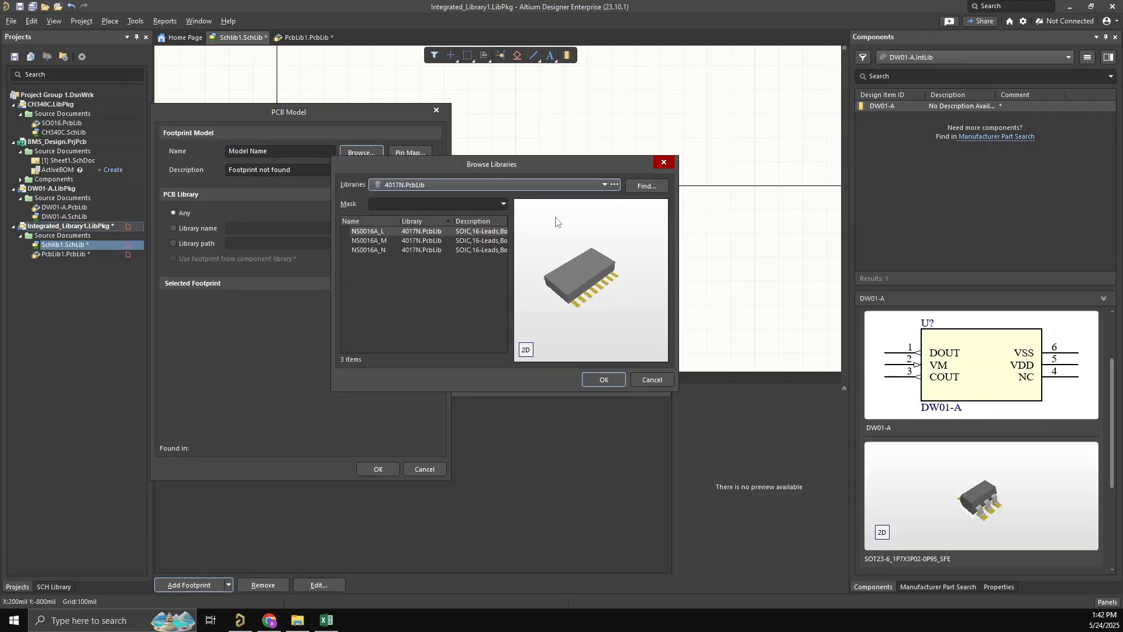
left_click(662, 163)
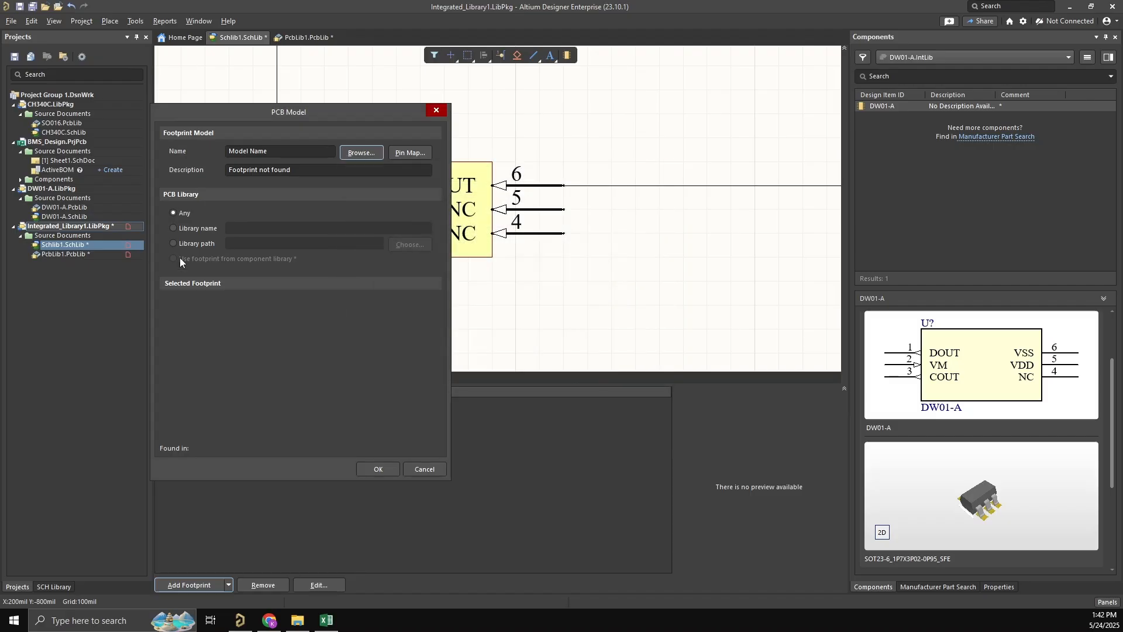
left_click(192, 228)
left_click(173, 243)
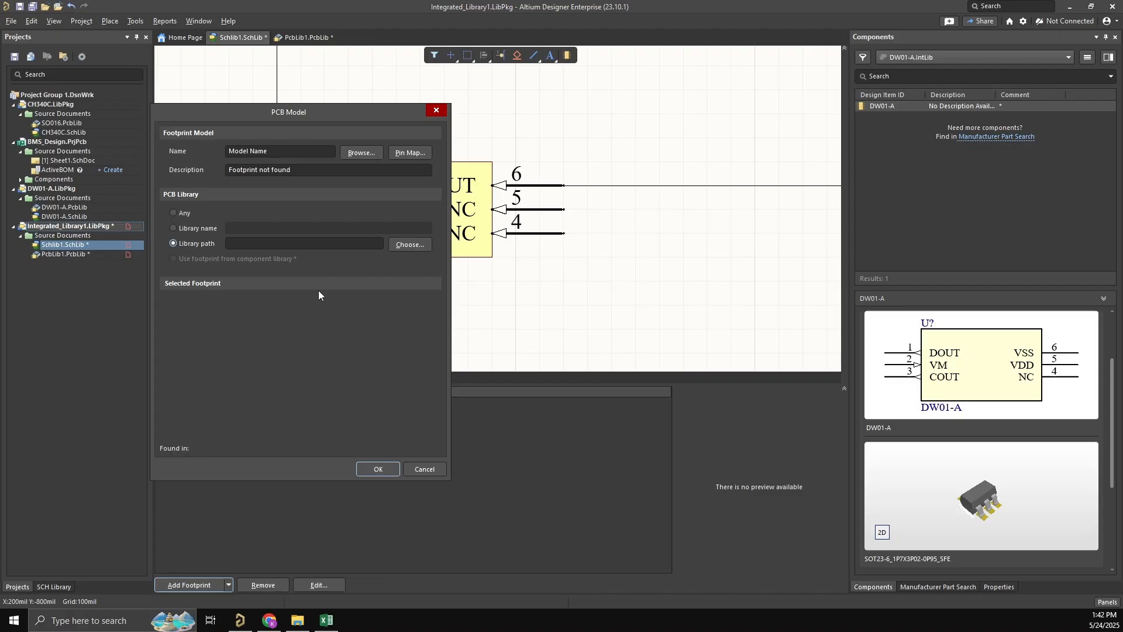
left_click(411, 245)
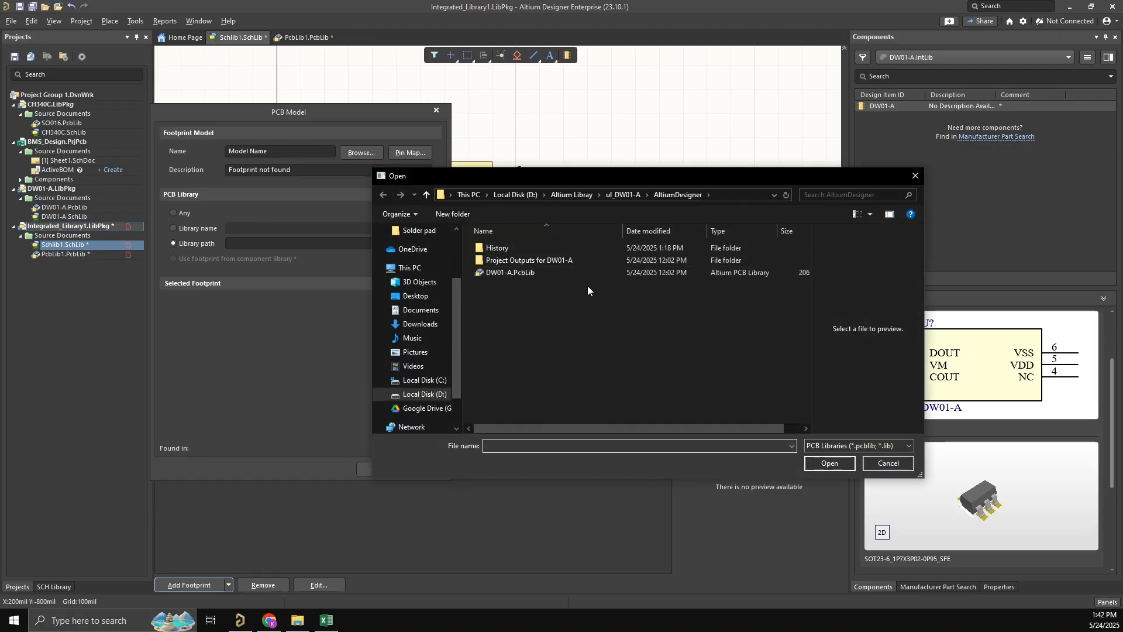
double_click(549, 275)
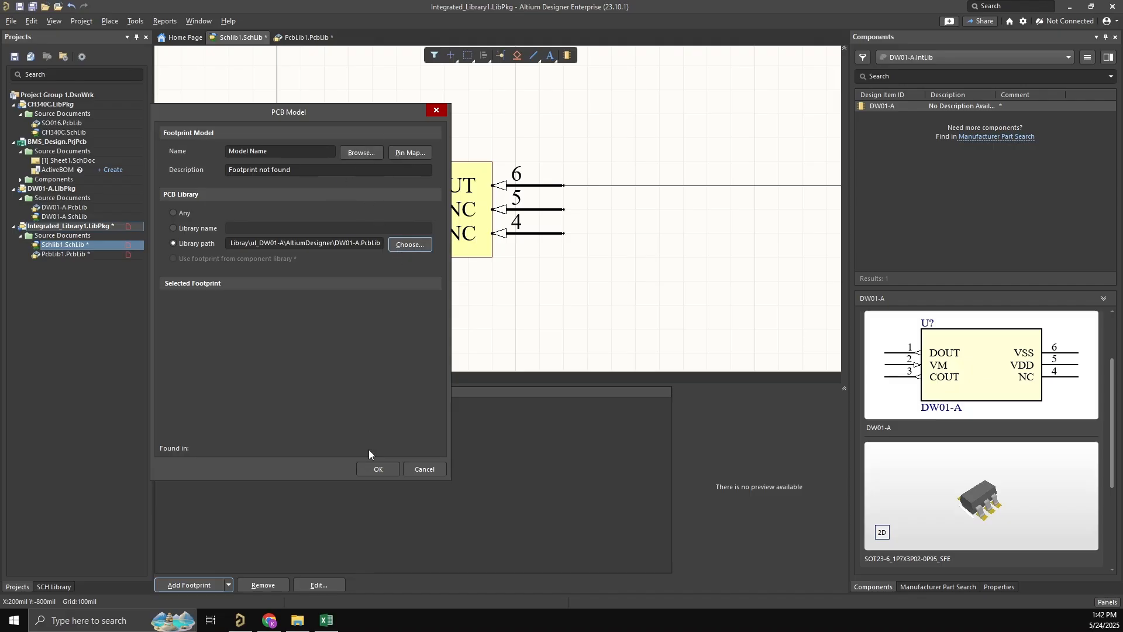
left_click(378, 469)
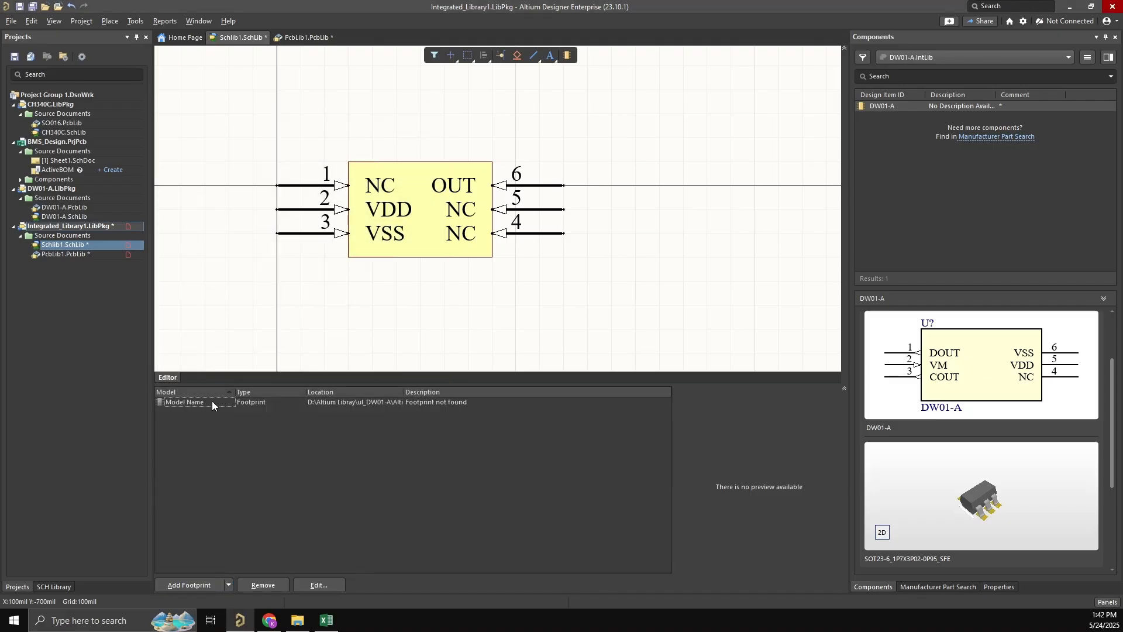
left_click(283, 402)
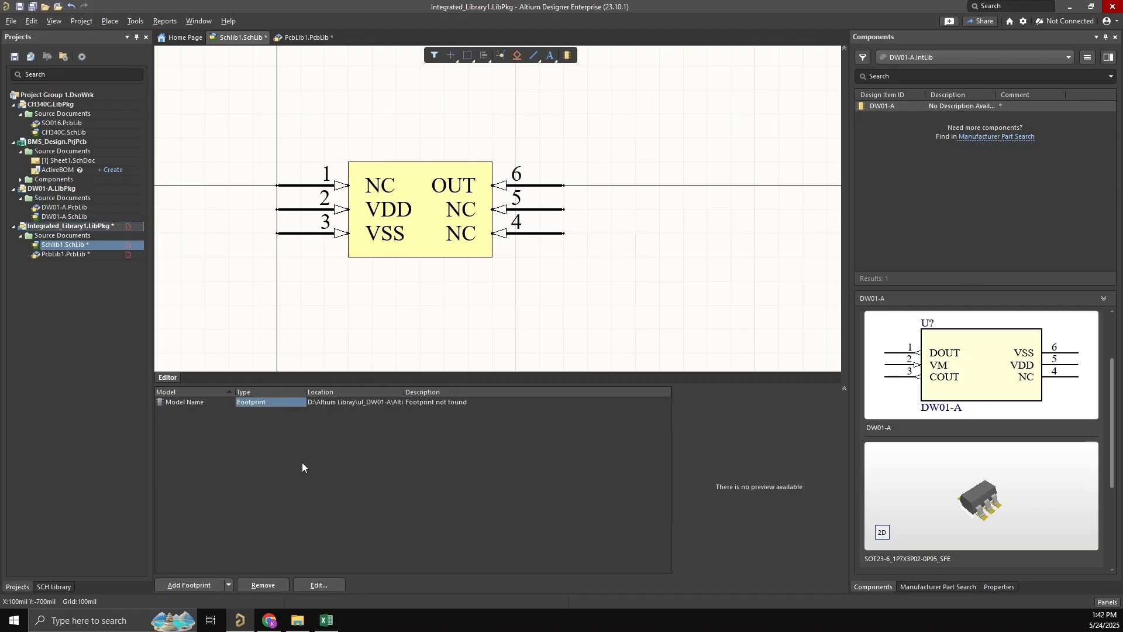
- Start a new footprint model and browse the footprints contained in DW01-A.PcbLib
left_click(198, 586)
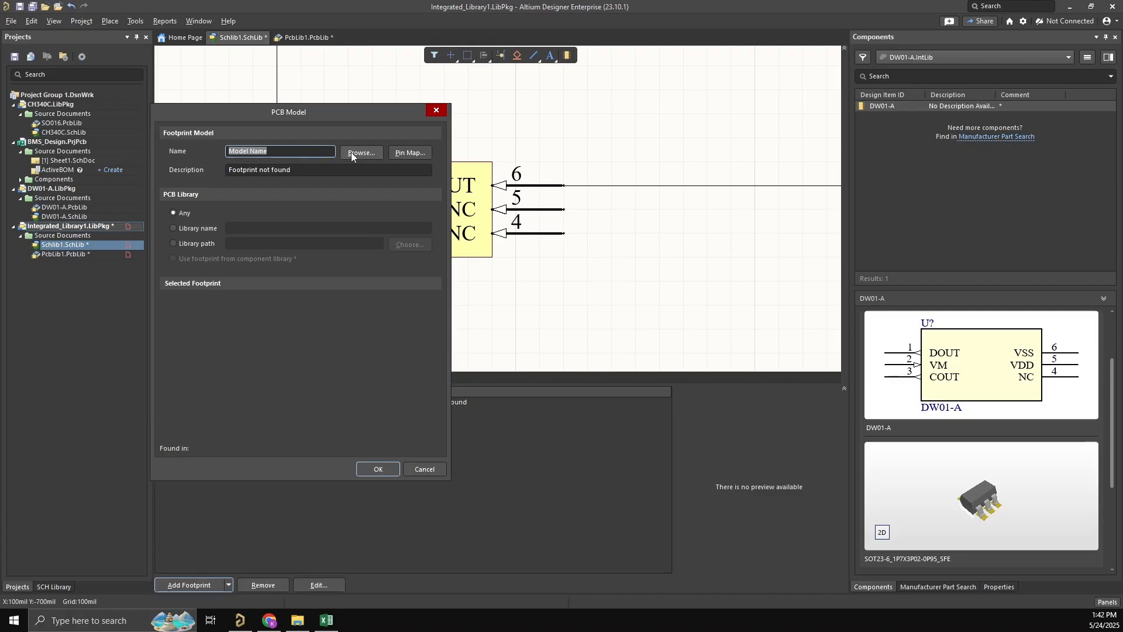
left_click(351, 152)
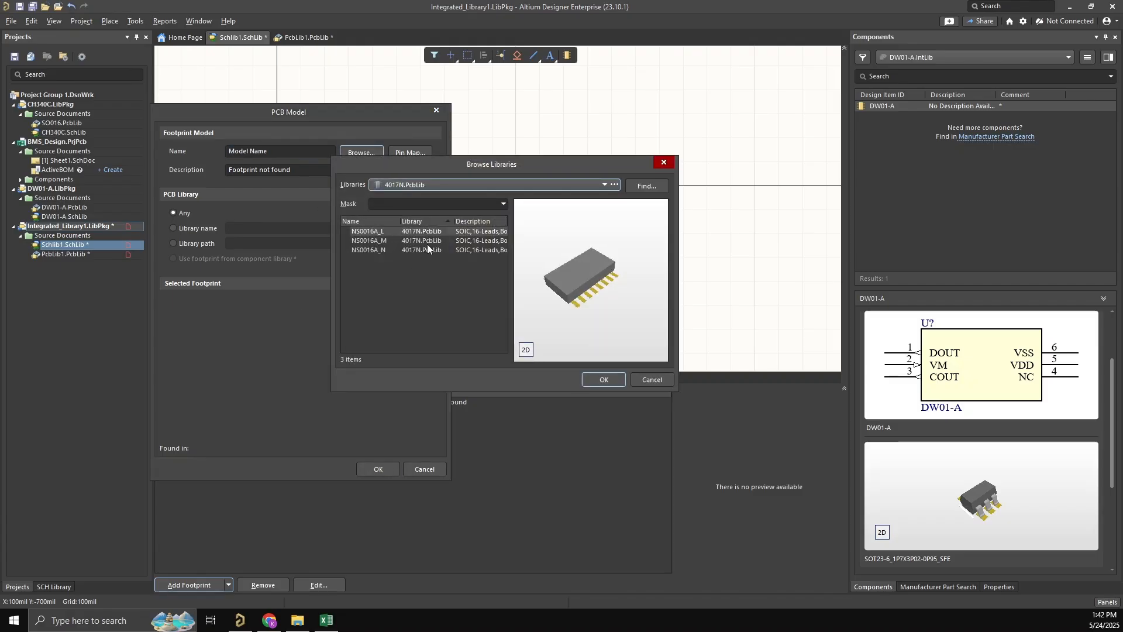
left_click(490, 182)
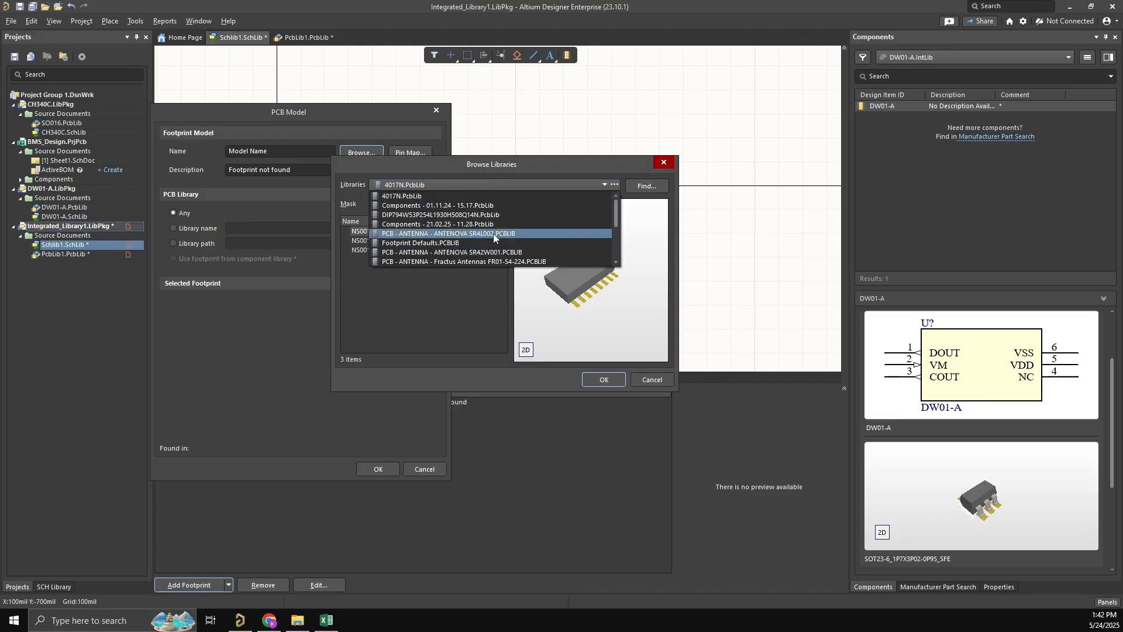
scroll(493, 233, "down", 6)
left_click(414, 262)
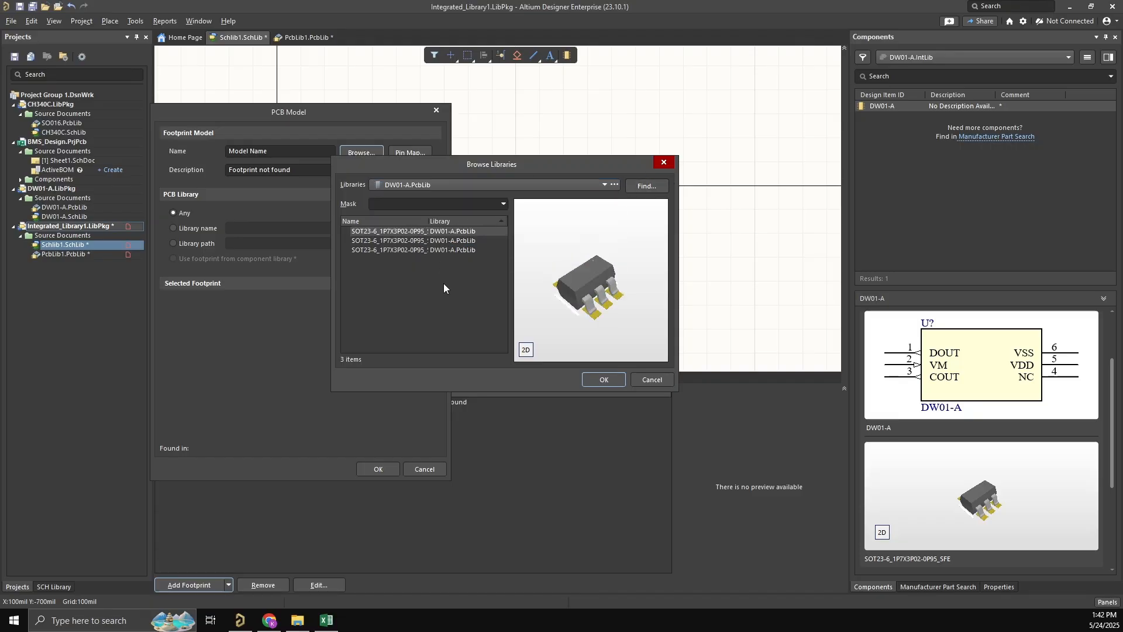
- Compare the 3D previews of the three SOT23-6 footprint variants in DW01-A.PcbLib
left_click(441, 243)
left_click(439, 233)
left_click(436, 248)
left_click(434, 232)
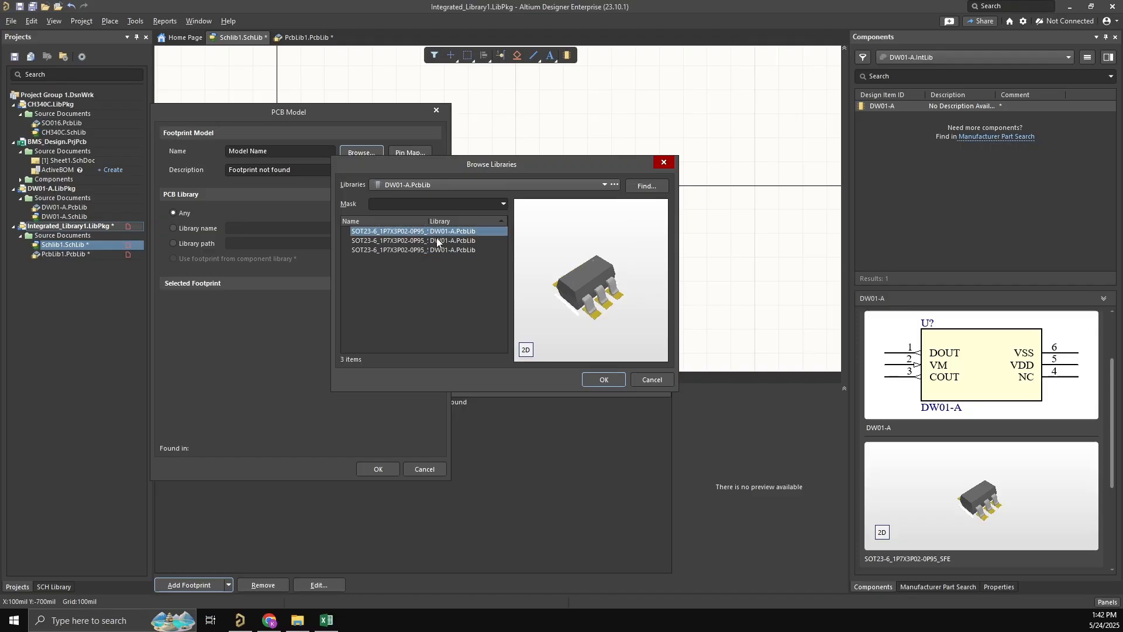
left_click(435, 240)
left_click(434, 248)
left_click(434, 233)
left_click(432, 241)
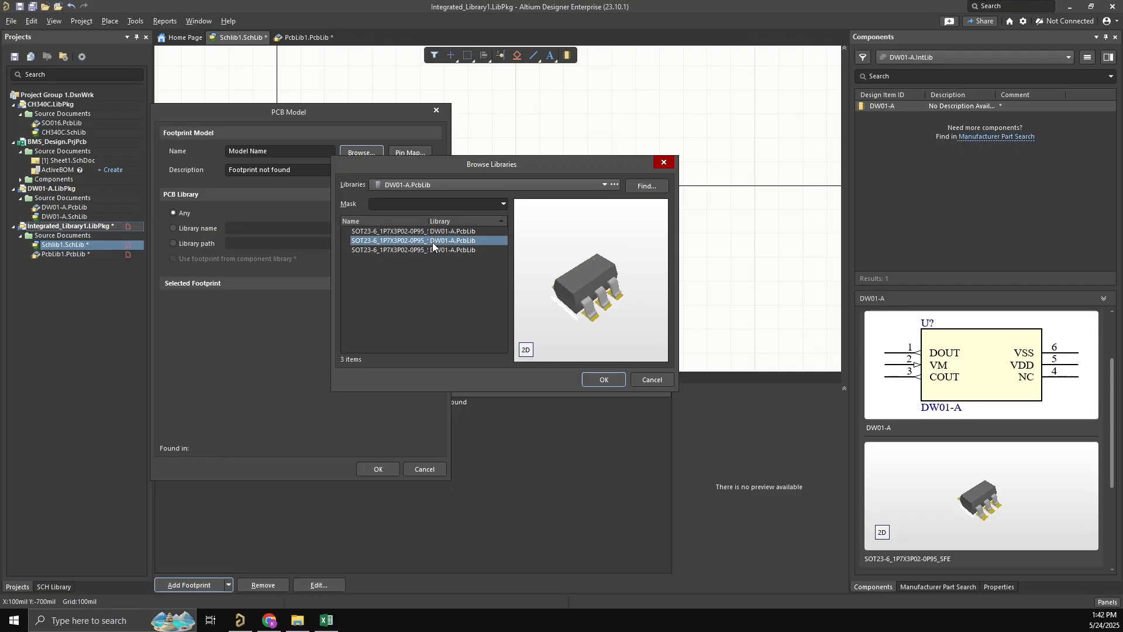
left_click(432, 250)
left_click(429, 242)
left_click(429, 233)
left_click(429, 251)
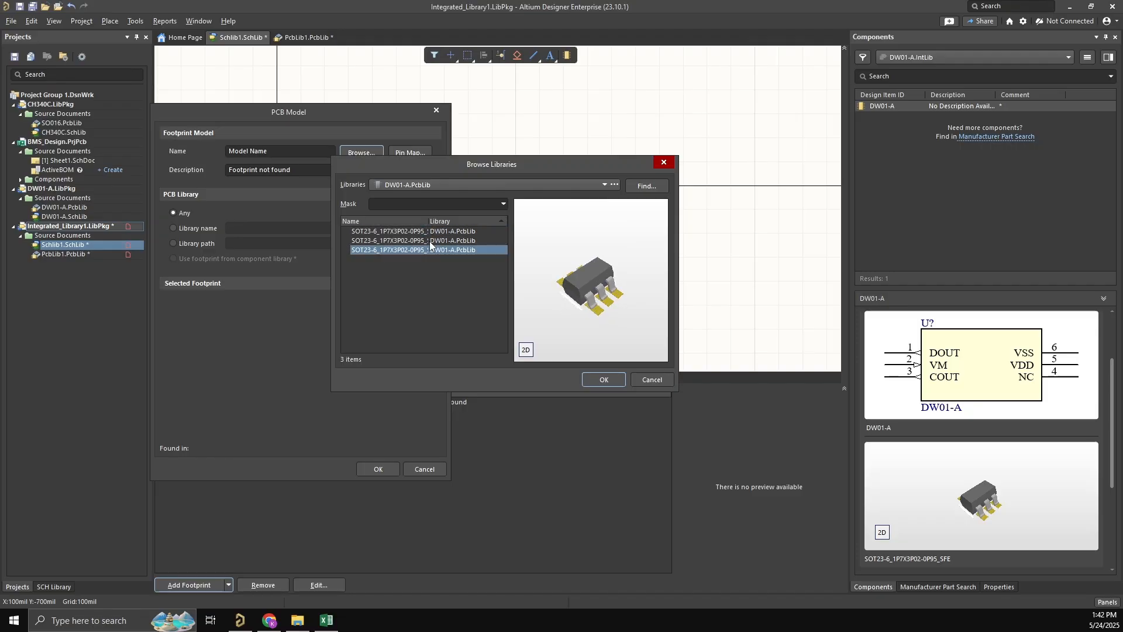
left_click(429, 241)
left_click(429, 232)
left_click(430, 238)
left_click(427, 248)
left_click(426, 242)
left_click(428, 231)
left_click(429, 241)
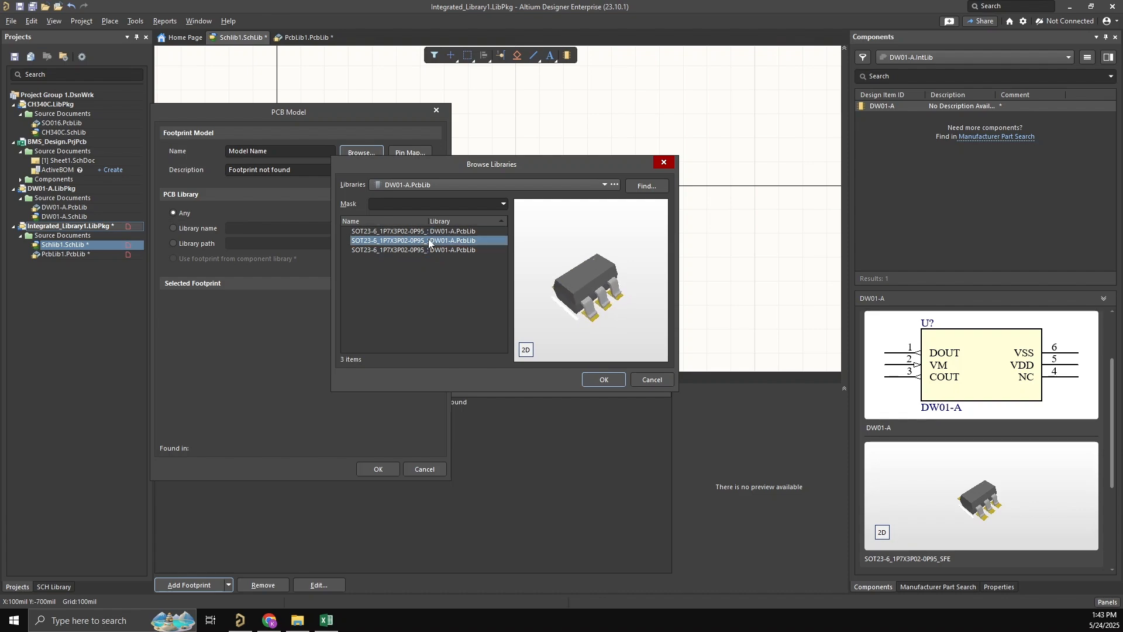
left_click(428, 249)
left_click(427, 233)
left_click(427, 240)
left_click(427, 231)
left_click(445, 240)
left_click(441, 250)
left_click(440, 241)
left_click(437, 245)
- Choose the SOT23-6_1P7X3P02-0P95_SFE footprint and add it to the HY2213 symbol
left_click(437, 230)
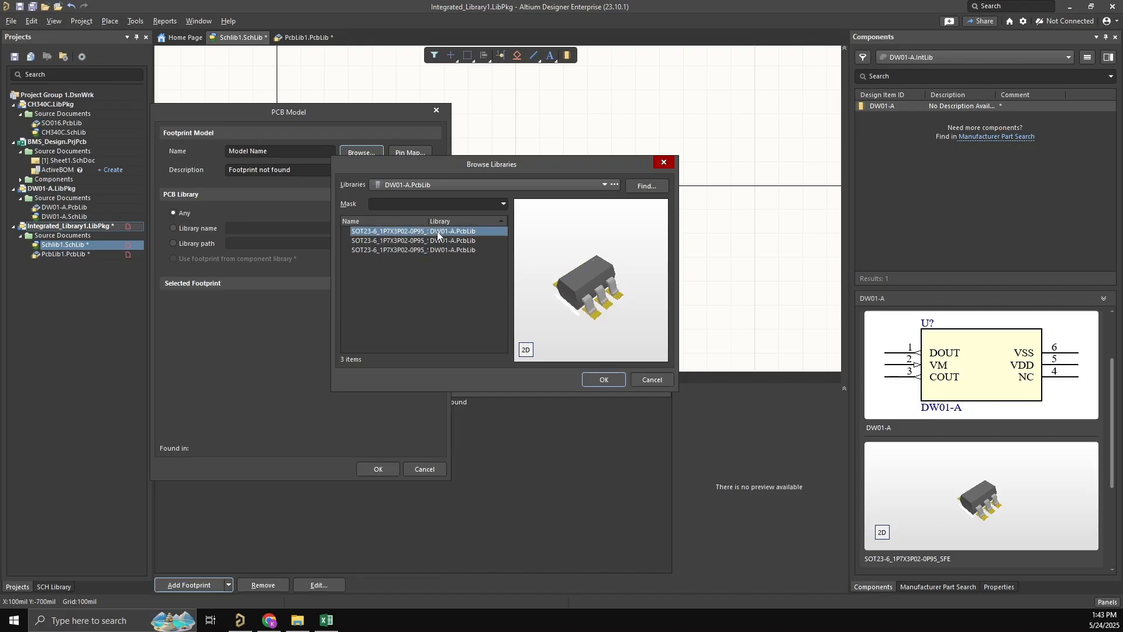
left_click(595, 379)
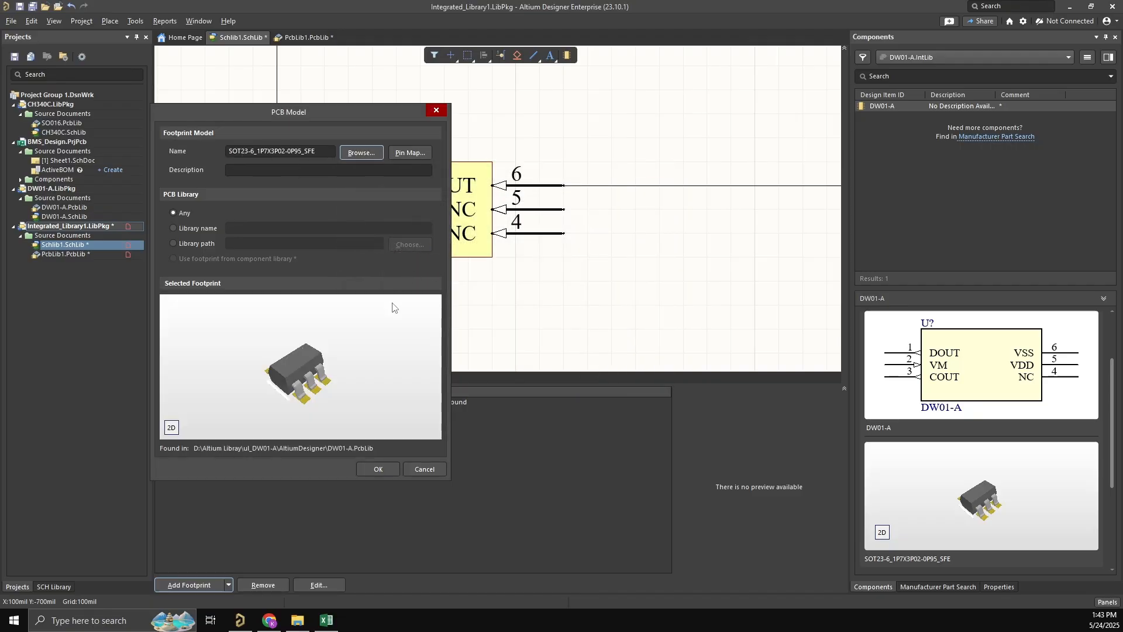
left_click(379, 469)
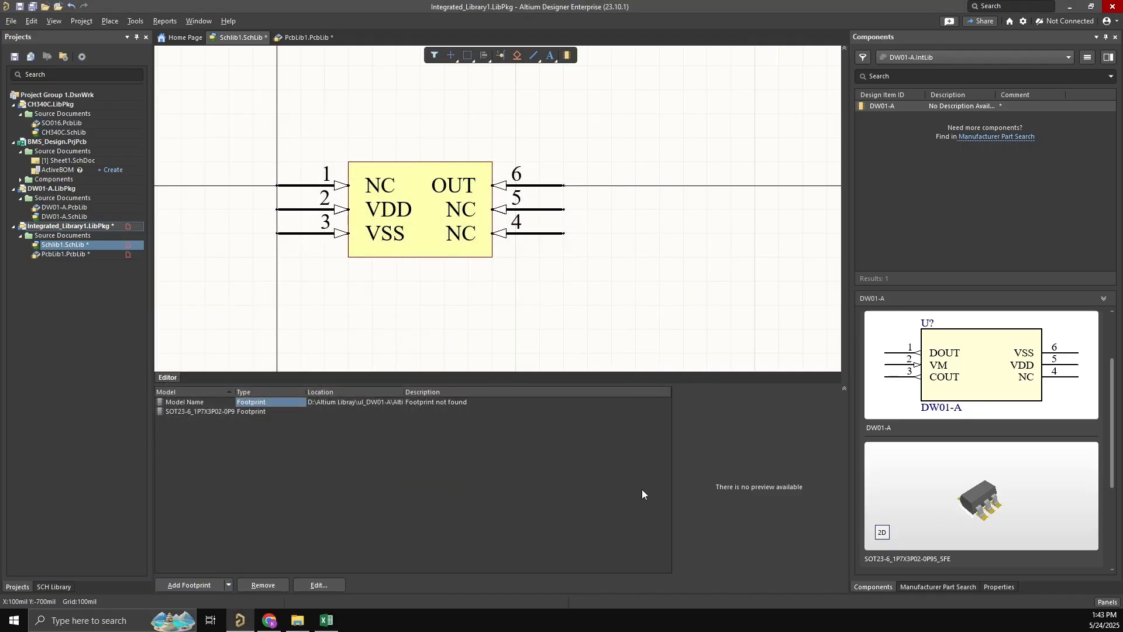
- Remove the placeholder Model Name footprint from the symbol's model list
left_click(215, 410)
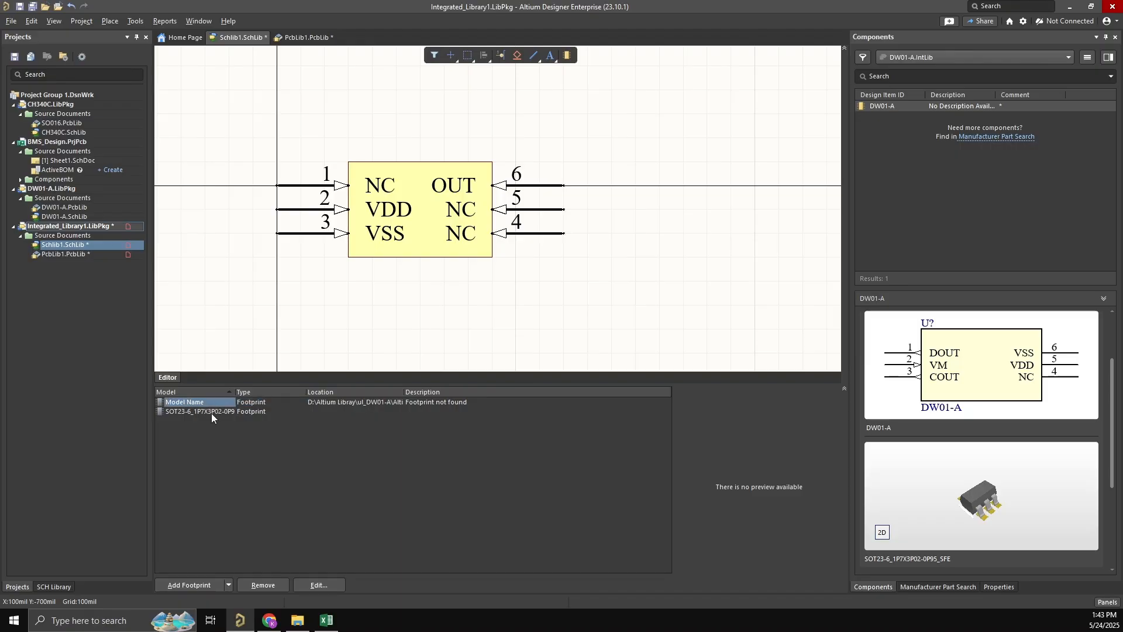
left_click(205, 404)
right_click(206, 404)
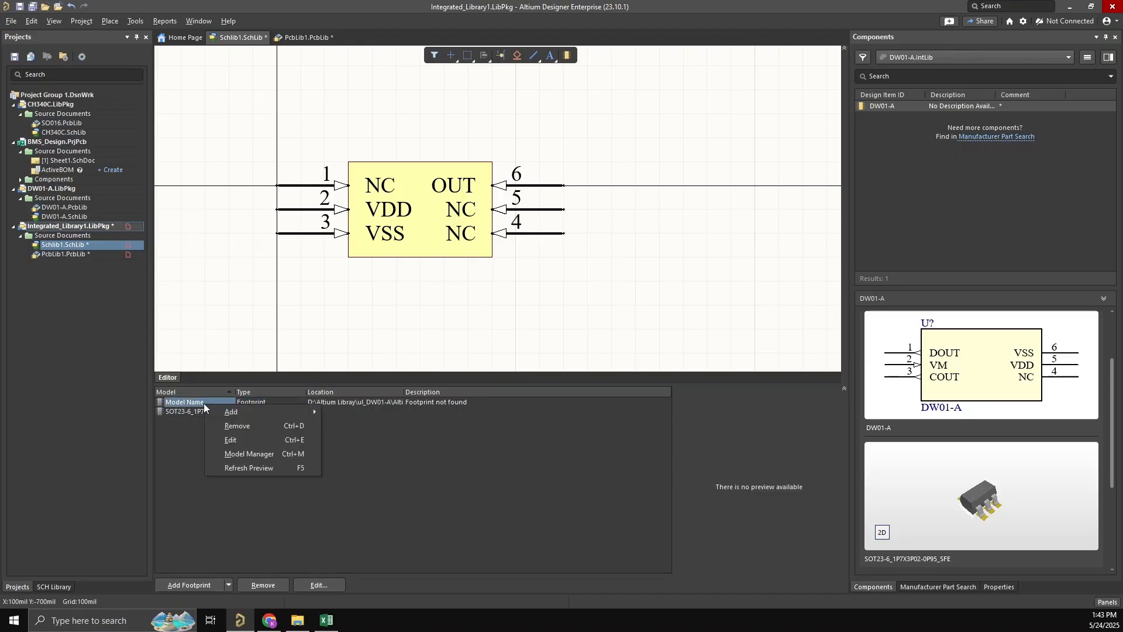
left_click(240, 425)
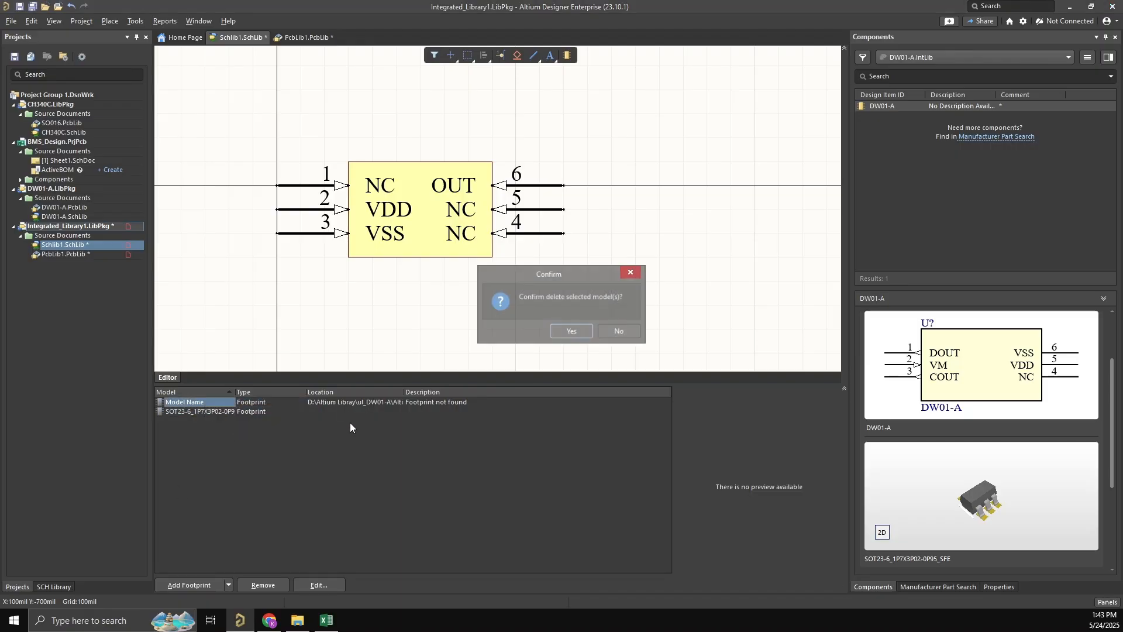
left_click(571, 332)
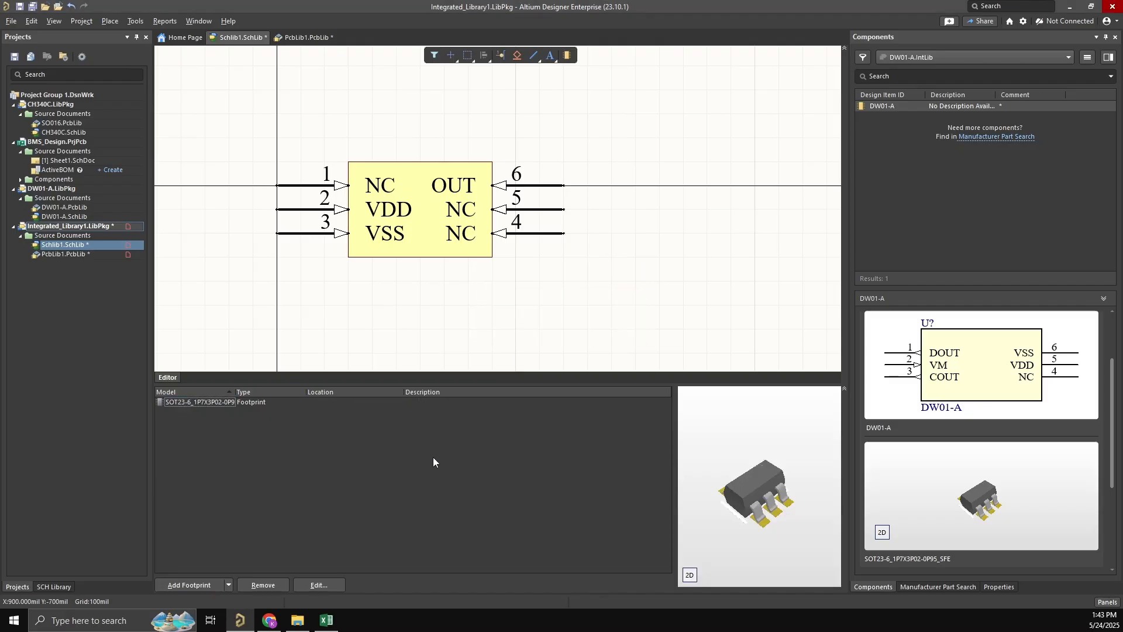
- Check the symbol's remaining SOT23-6 footprint and the contents of PcbLib1.PcbLib, and return to Schlib1.SchLib
left_click(250, 404)
left_click(216, 404)
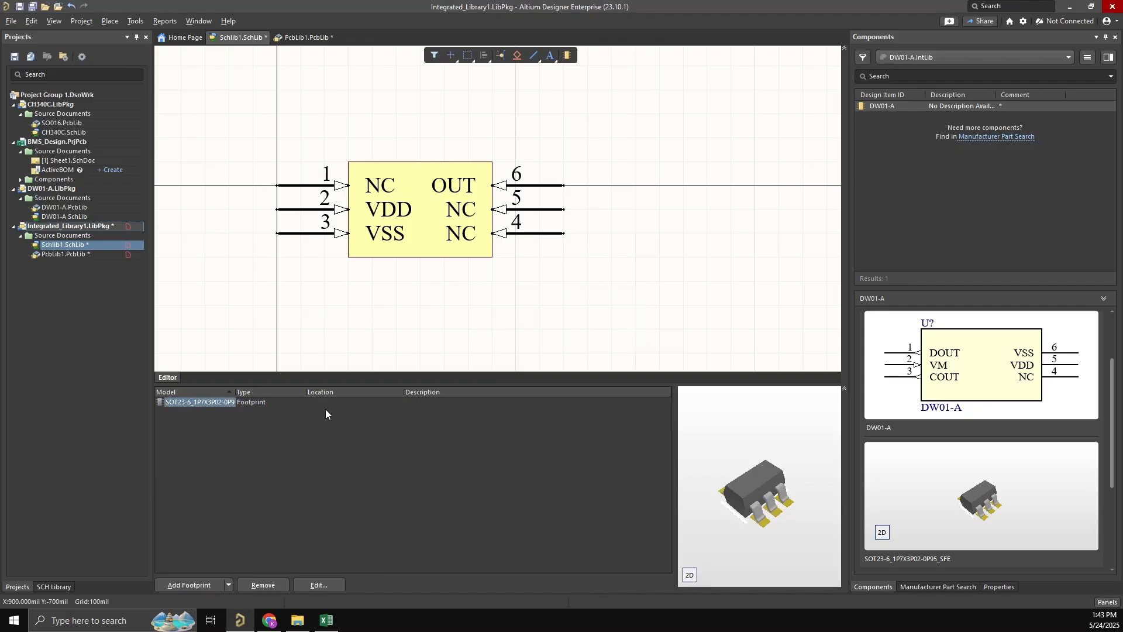
double_click(97, 256)
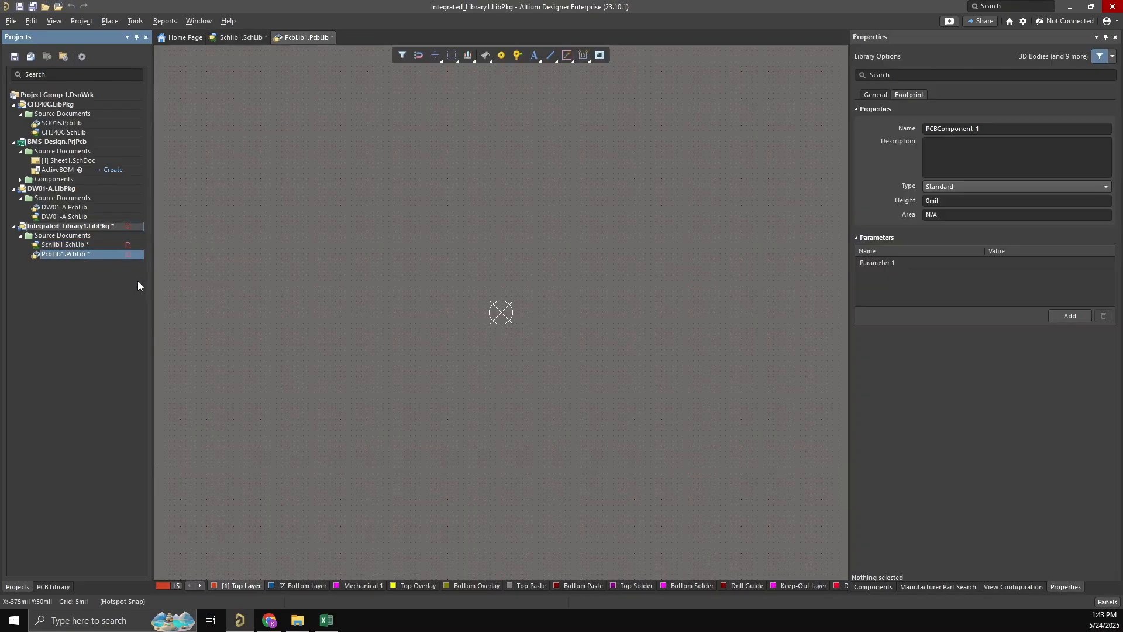
left_click(232, 38)
scroll(501, 304, "down", 1, "ctrl")
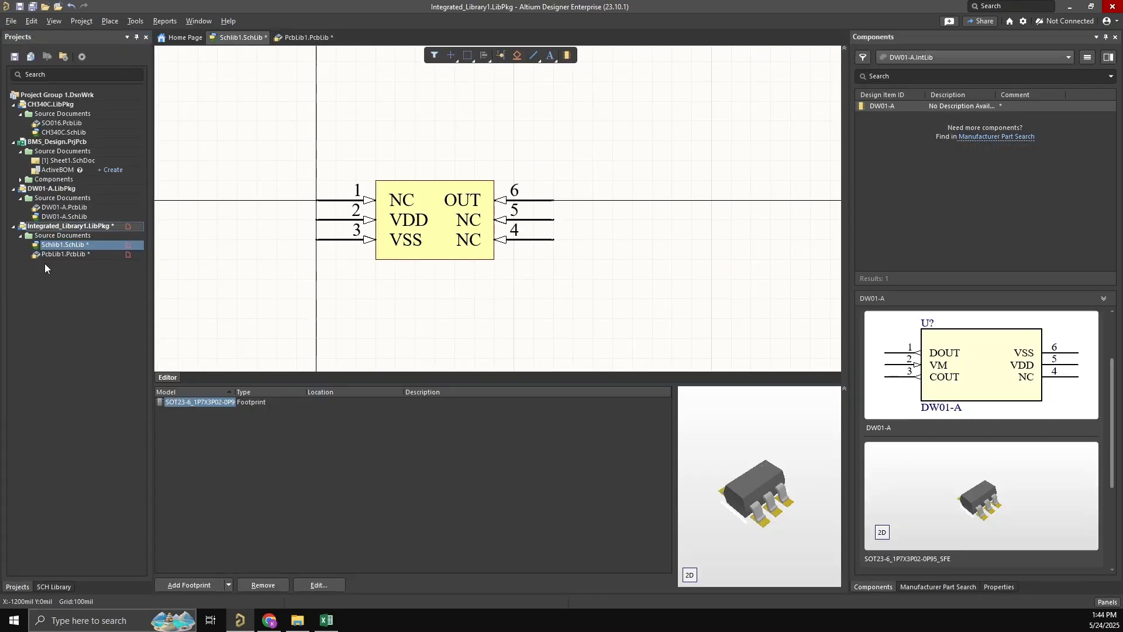
- Start saving the Integrated_Library1.LibPkg project and clear the default base name from the PCB library's file name, keeping the .PcbLib extension
right_click(58, 227)
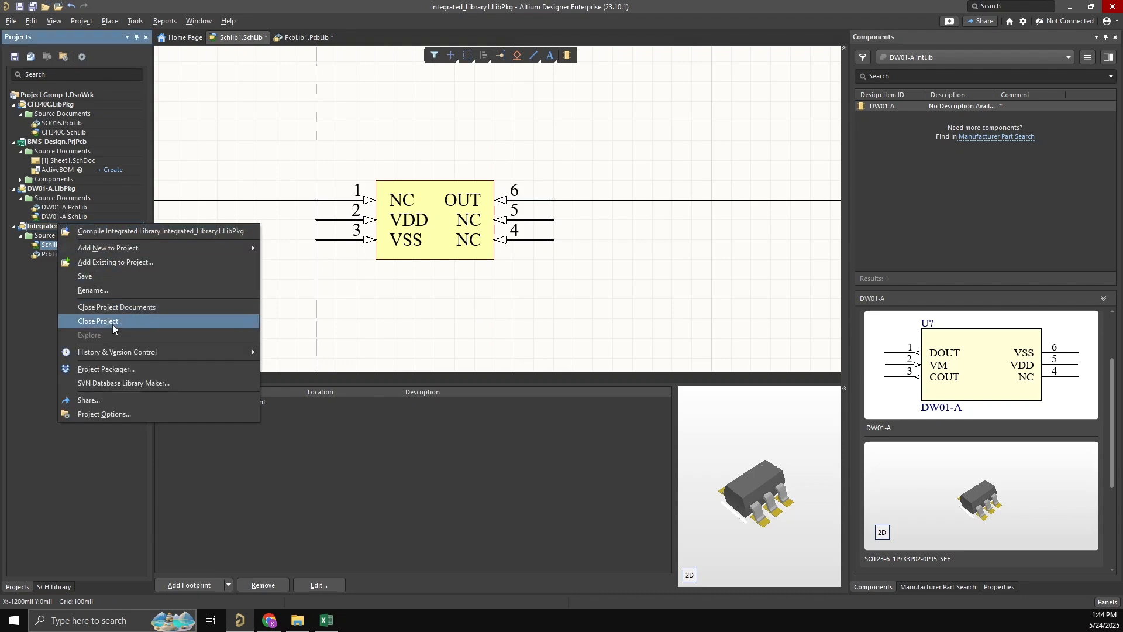
left_click(123, 290)
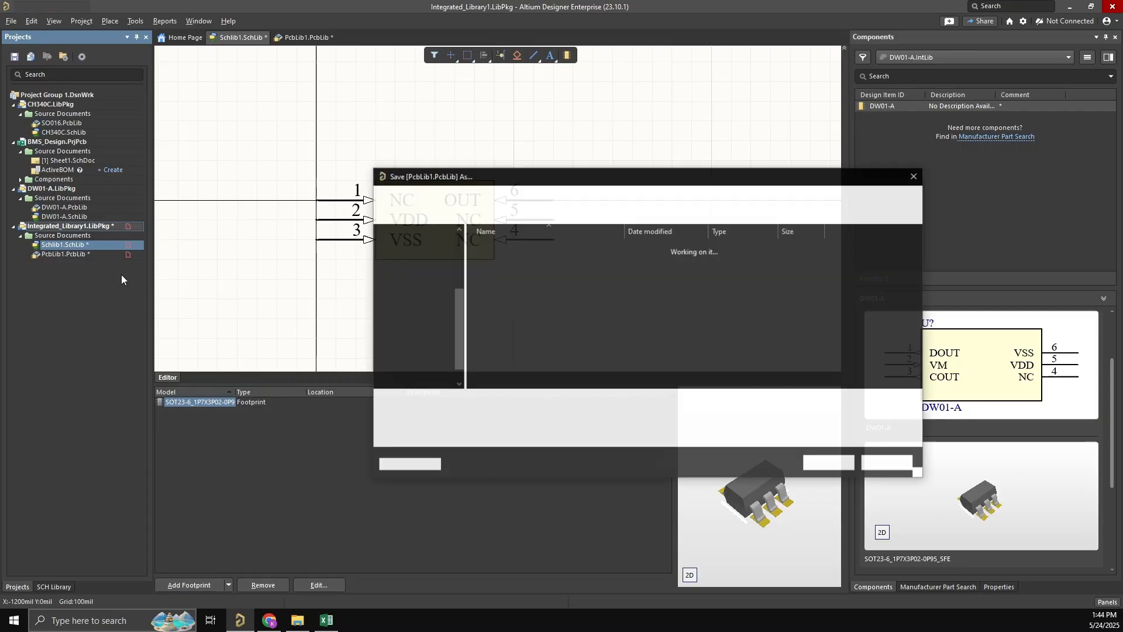
left_click(473, 402)
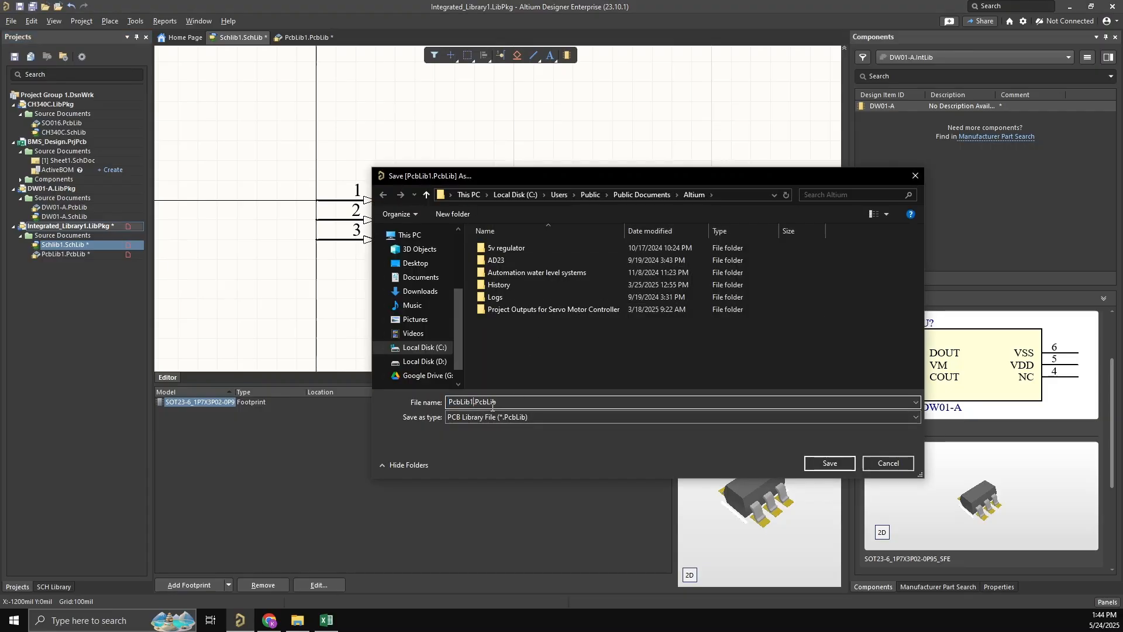
key("BackSpace")
key("BackSpace")
key("BackSpace")
key("BackSpace")
key("BackSpace")
key("BackSpace")
key("BackSpace")
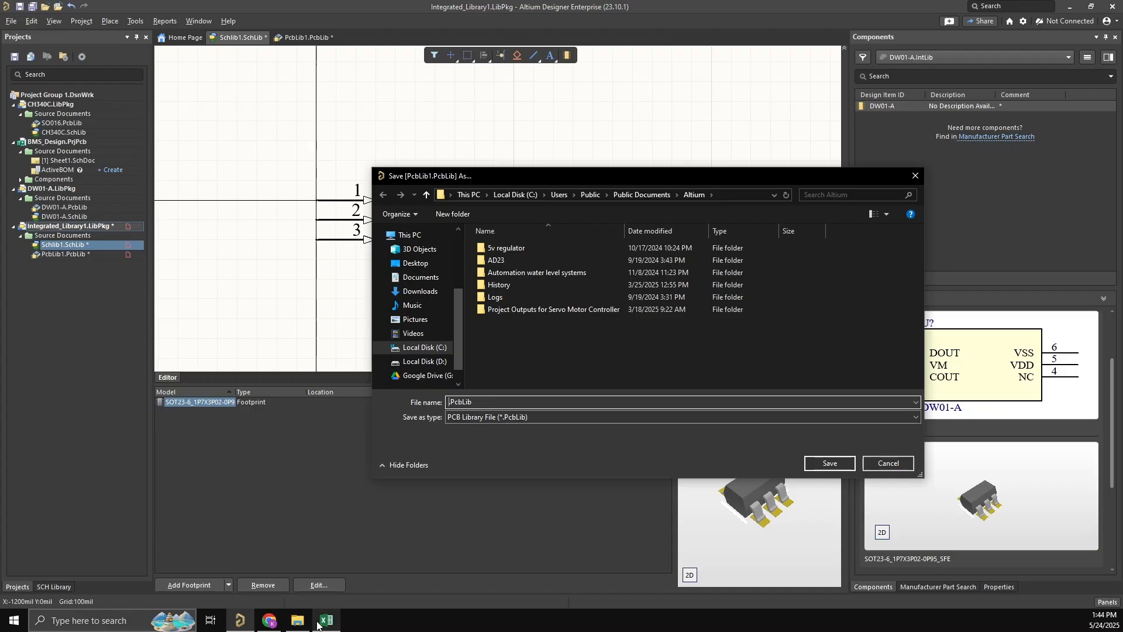
- Switch to the browser and look through the HY2213 datasheet's cover page, table of contents and ordering information for the part name
left_click(298, 621)
left_click(297, 621)
left_click(272, 621)
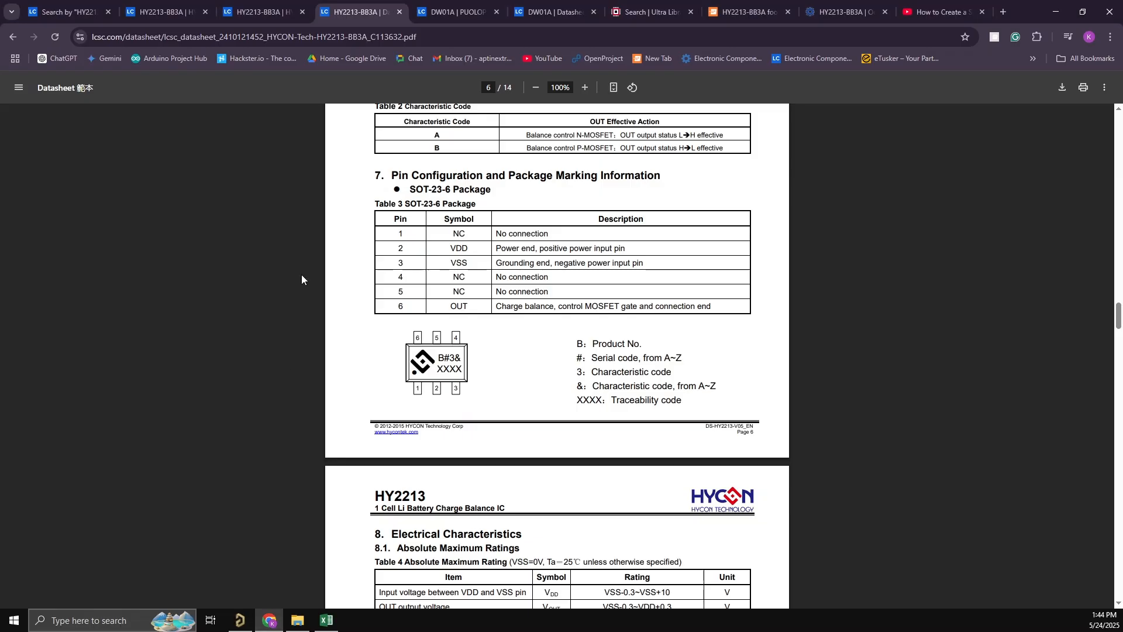
scroll(1078, 250, "up", 12)
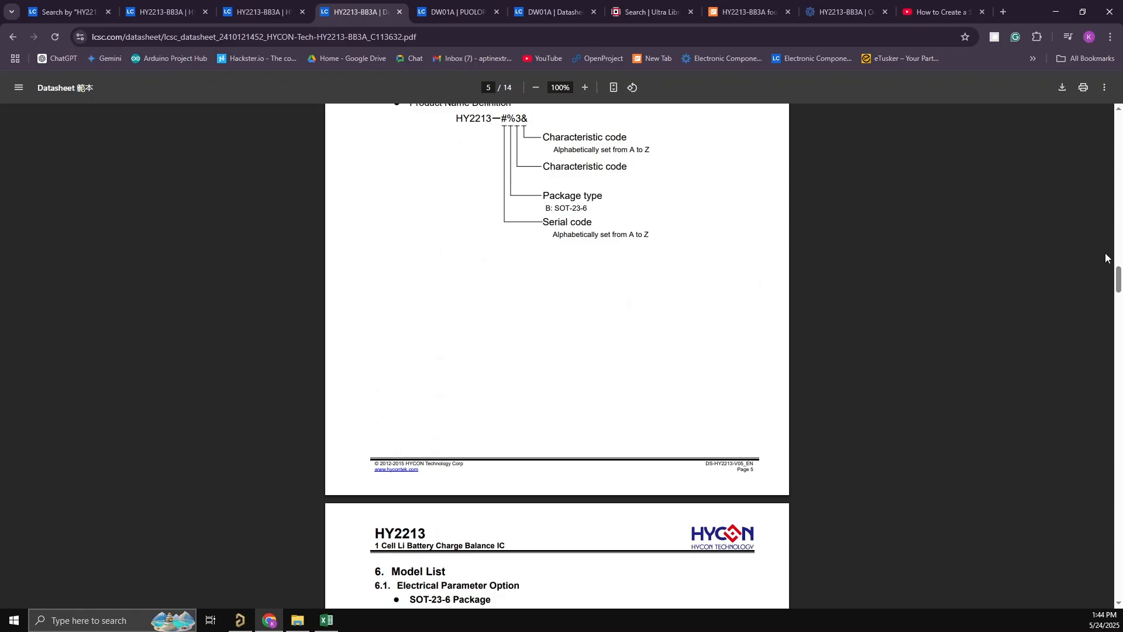
left_click_drag(1118, 272, 1120, 121)
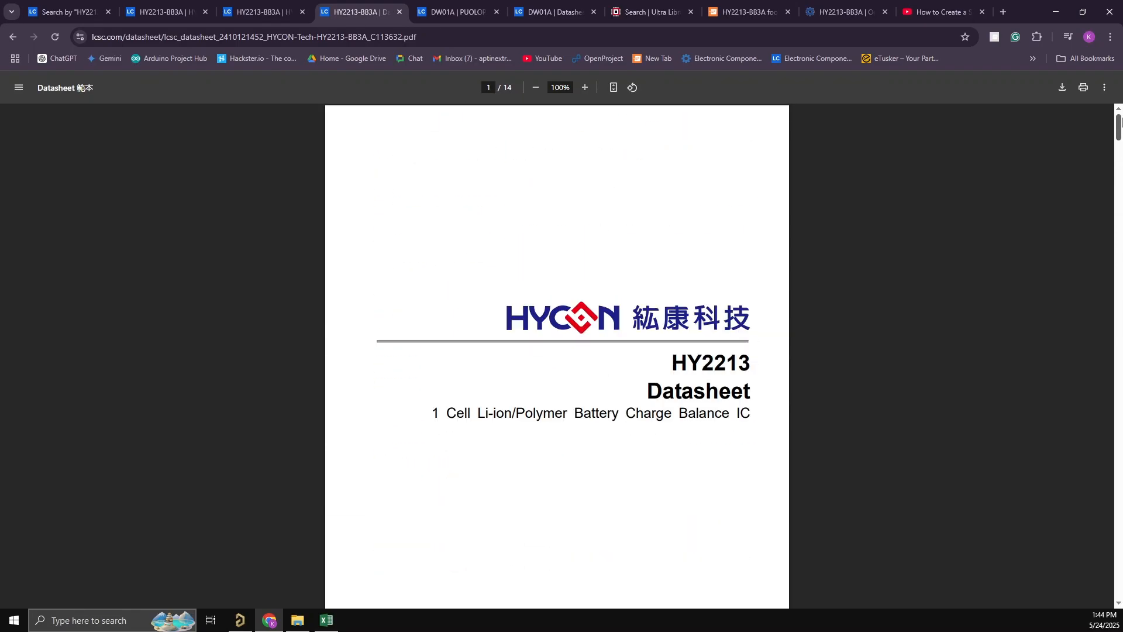
scroll(722, 414, "down", 1)
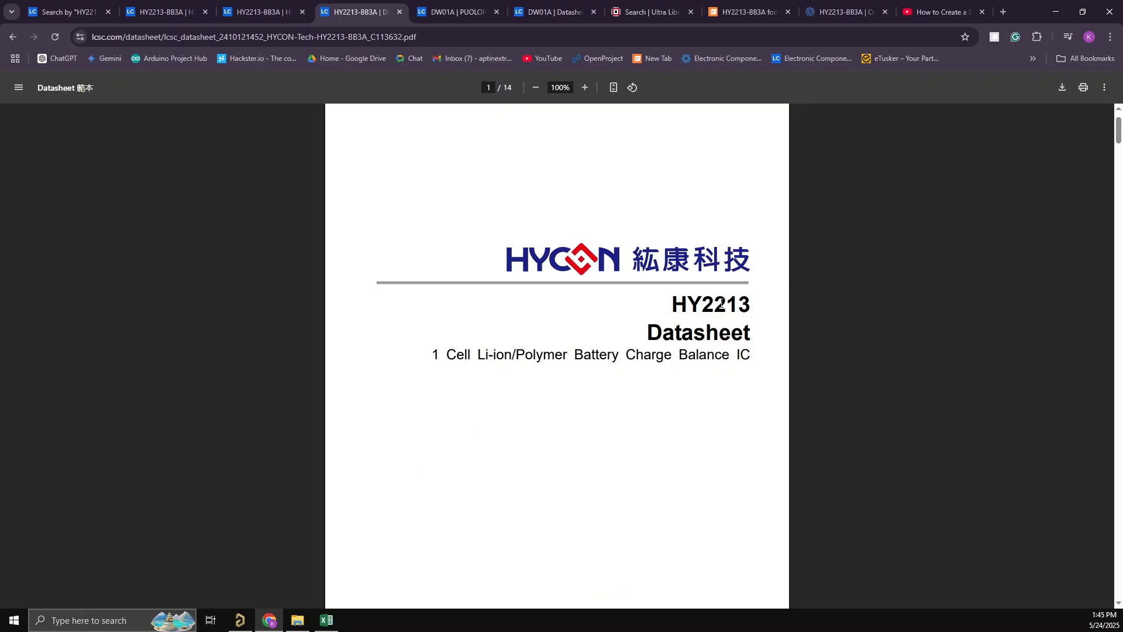
scroll(579, 468, "down", 10)
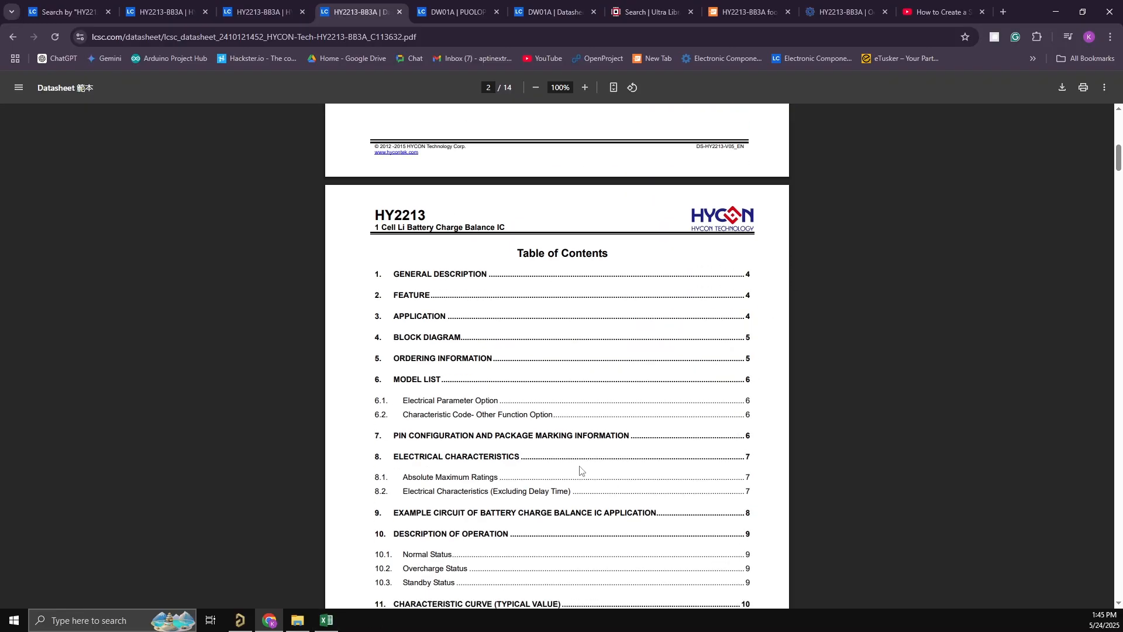
scroll(582, 469, "up", 5)
scroll(582, 471, "up", 6)
scroll(582, 471, "down", 8)
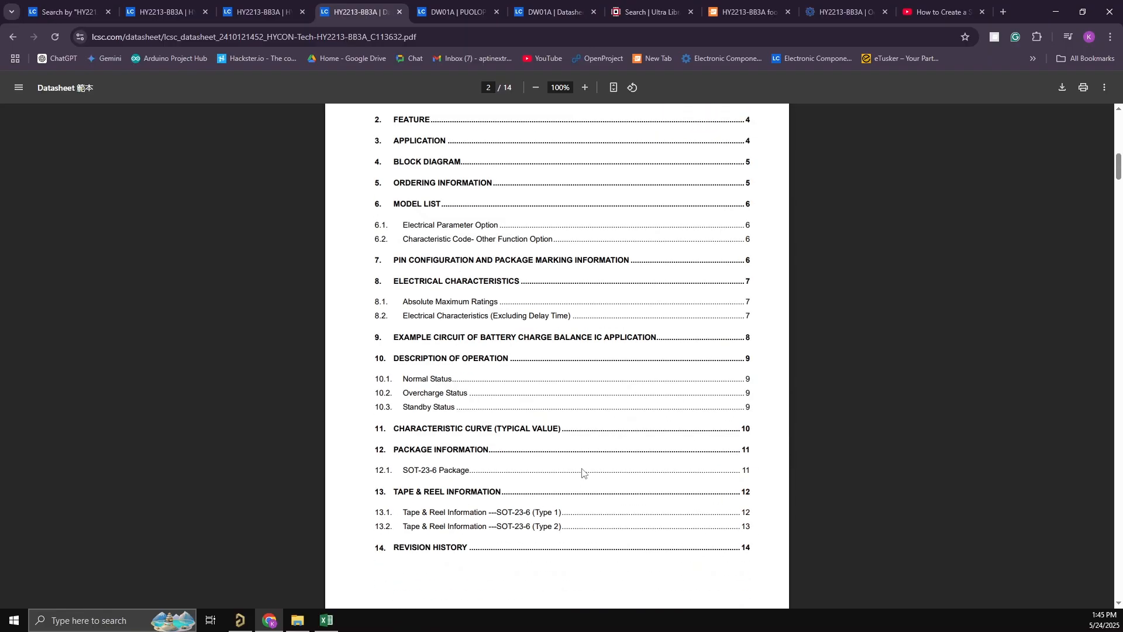
scroll(583, 472, "up", 7)
scroll(583, 473, "down", 2)
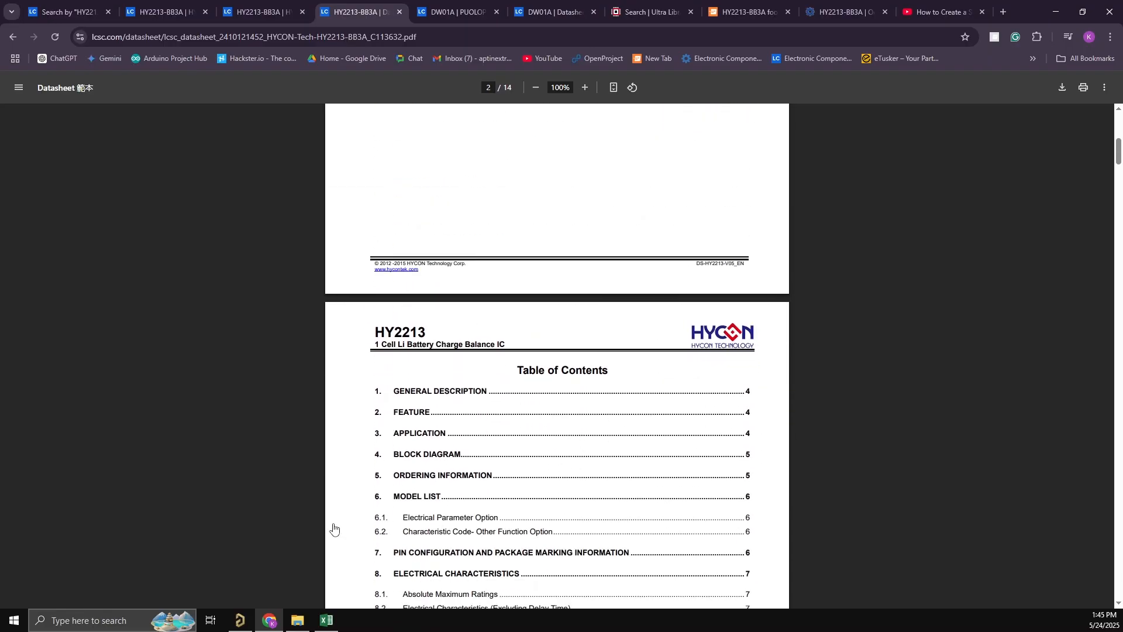
- Copy the part number HY2213-BB3A from the LCSC product page and save the PCB library in Altium Designer as HY2213-BB3A.PcbLib
left_click(258, 4)
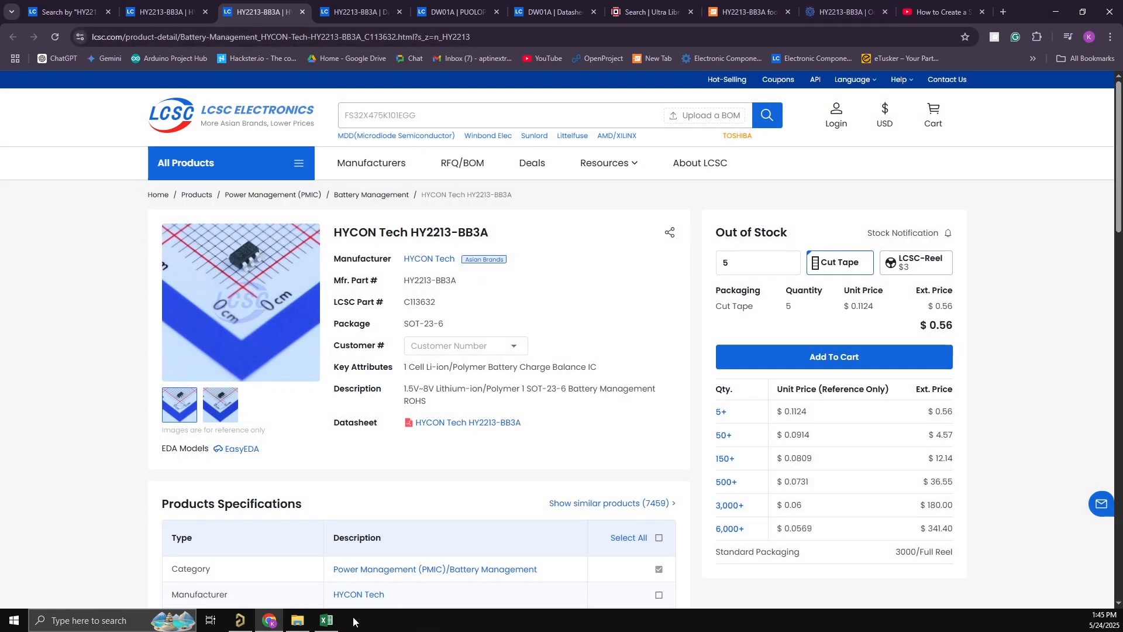
left_click(240, 620)
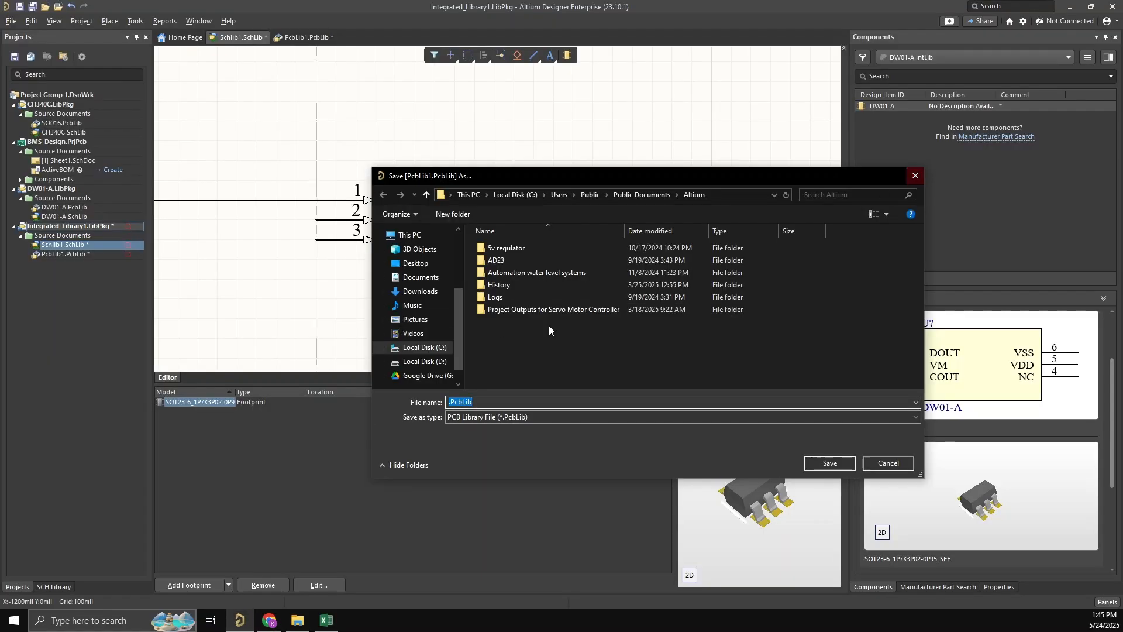
left_click(450, 403)
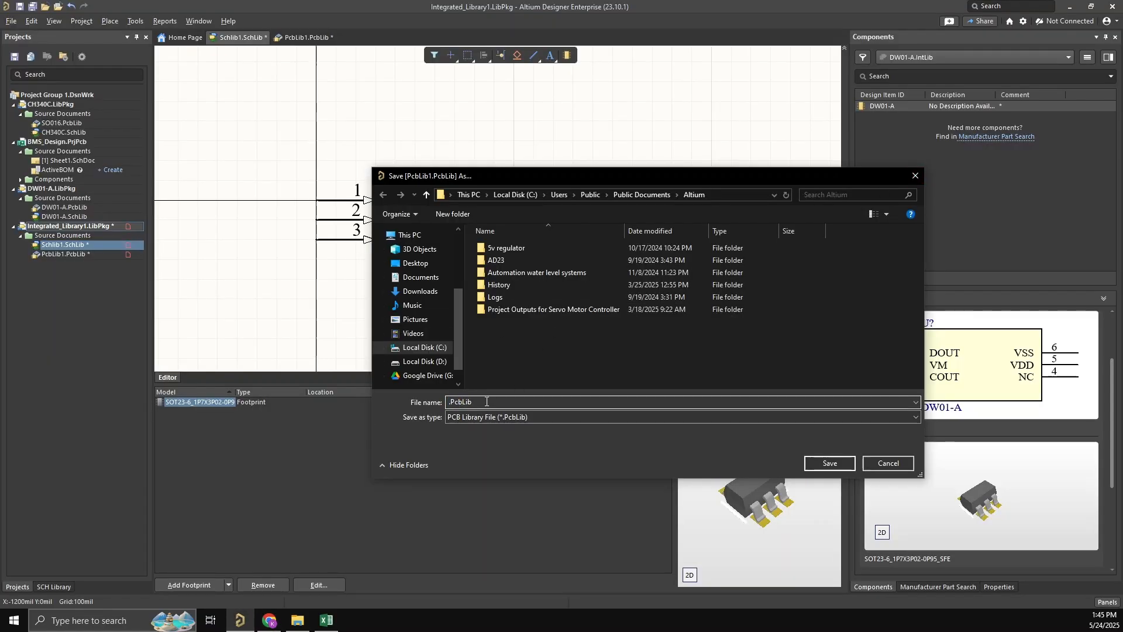
type("HY2213-BB3A")
left_click(829, 463)
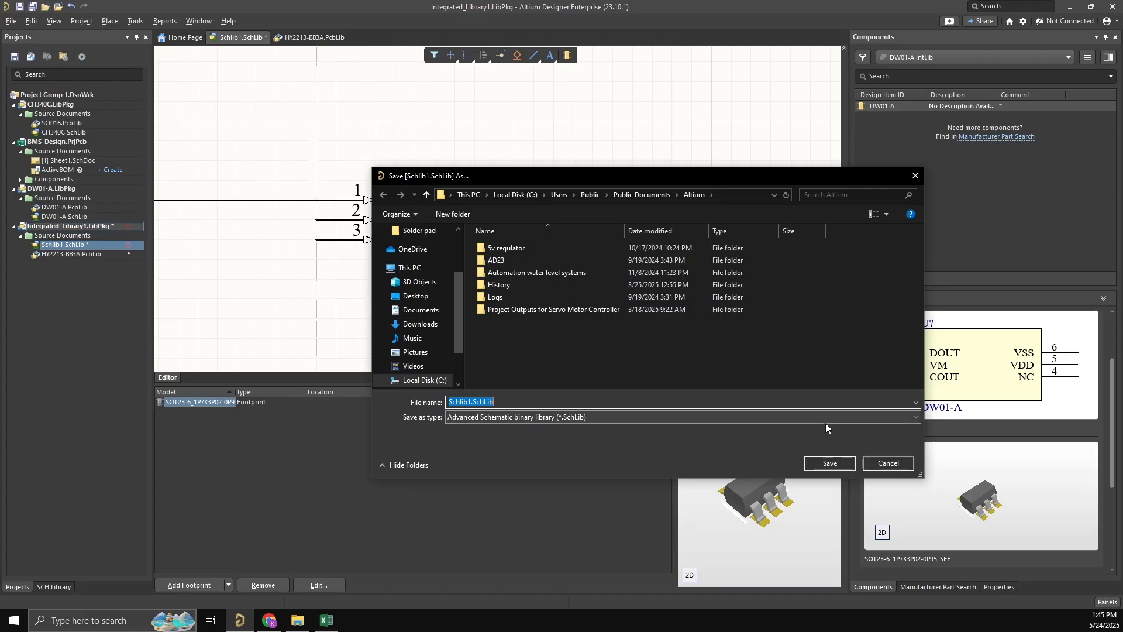
- Save the schematic library as Schlib1.SchLib and the integrated library project as HY2213-BB3A.LibPkg
left_click(836, 465)
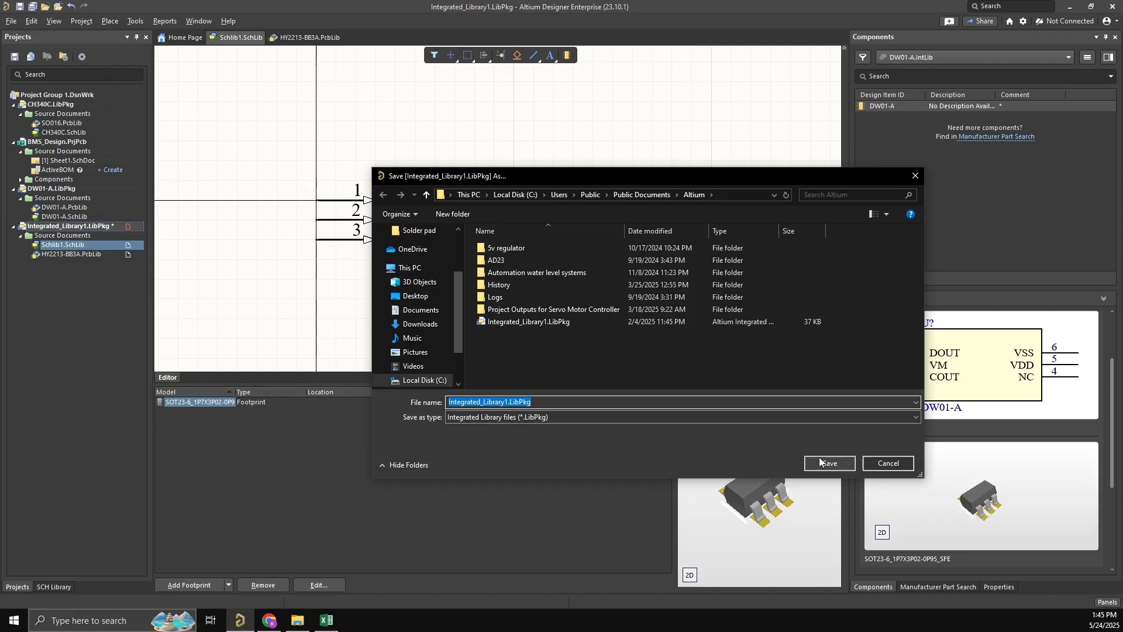
left_click(507, 402)
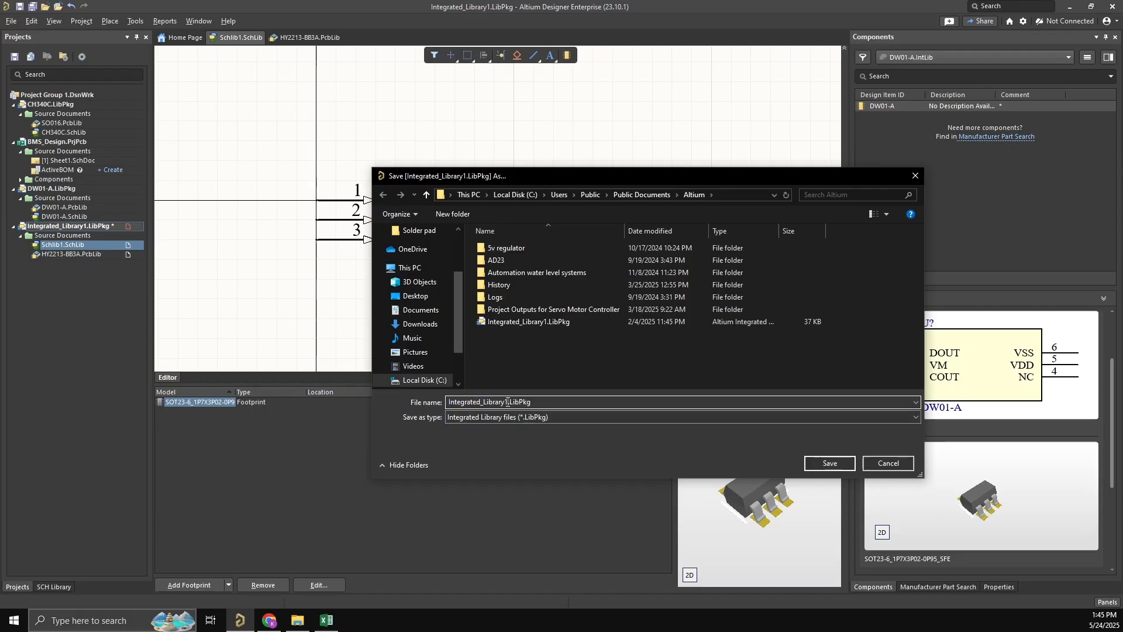
left_click_drag(534, 403, 420, 408)
left_click(513, 403)
left_click_drag(509, 402, 442, 403)
left_click(520, 401)
type("HY2213-BB3A")
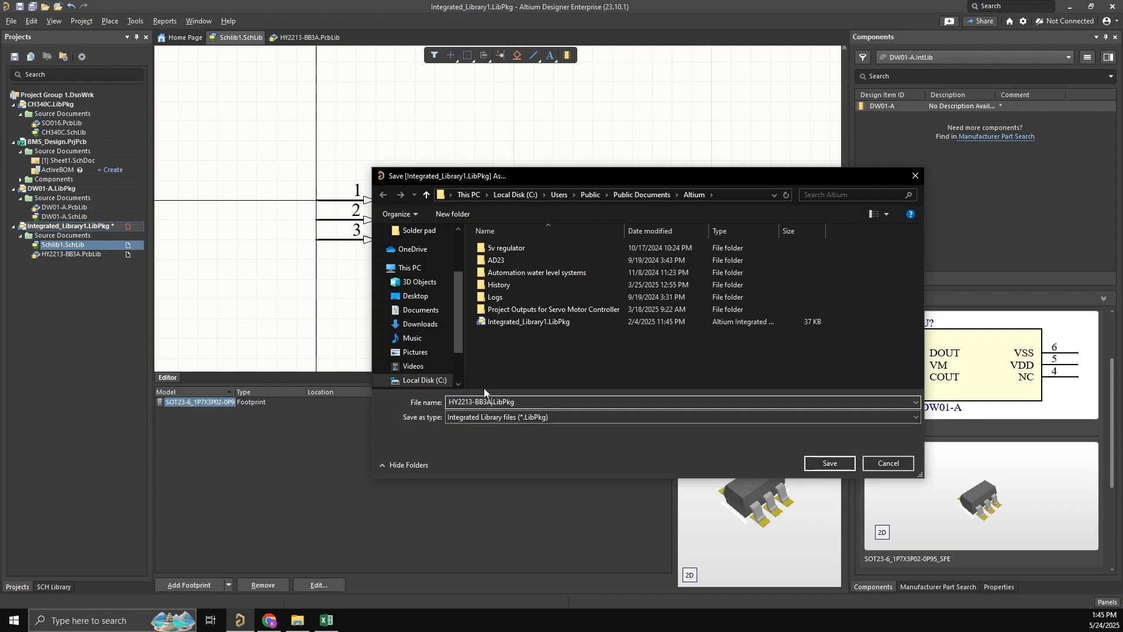
left_click(830, 463)
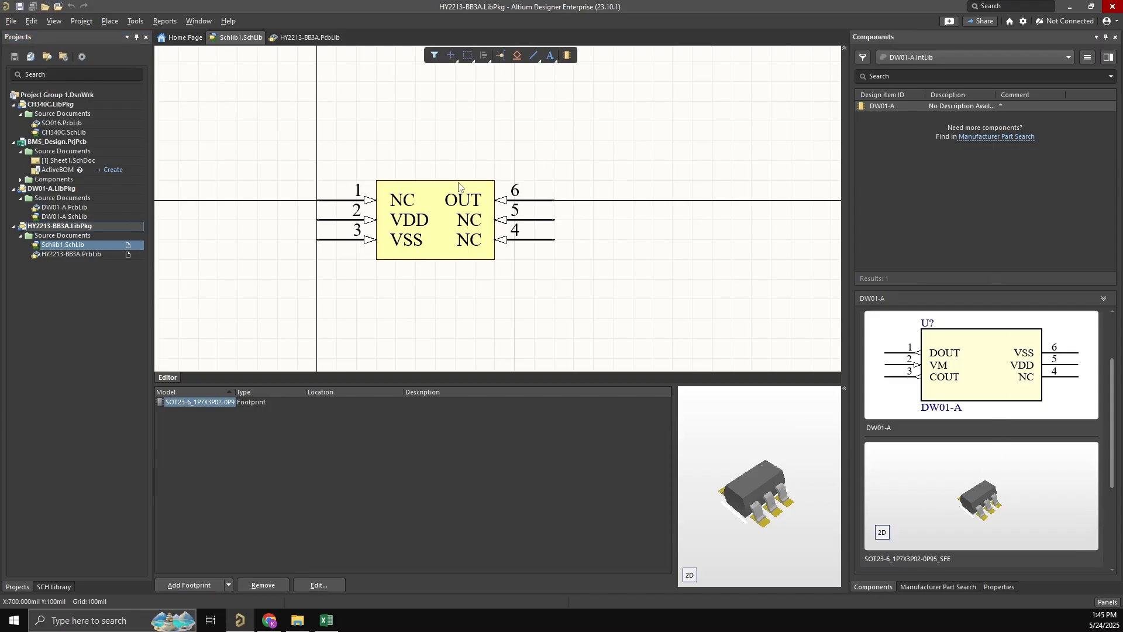
- Compile the integrated library from the HY2213-BB3A.LibPkg project
right_click_drag(458, 185, 459, 181)
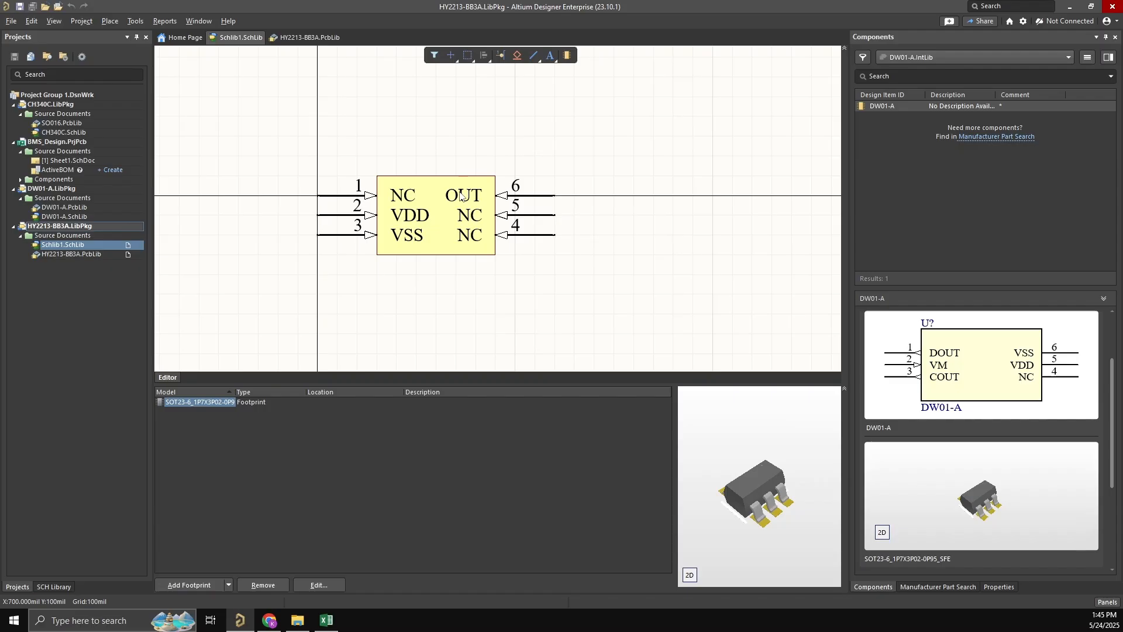
left_click(11, 22)
left_click(319, 124)
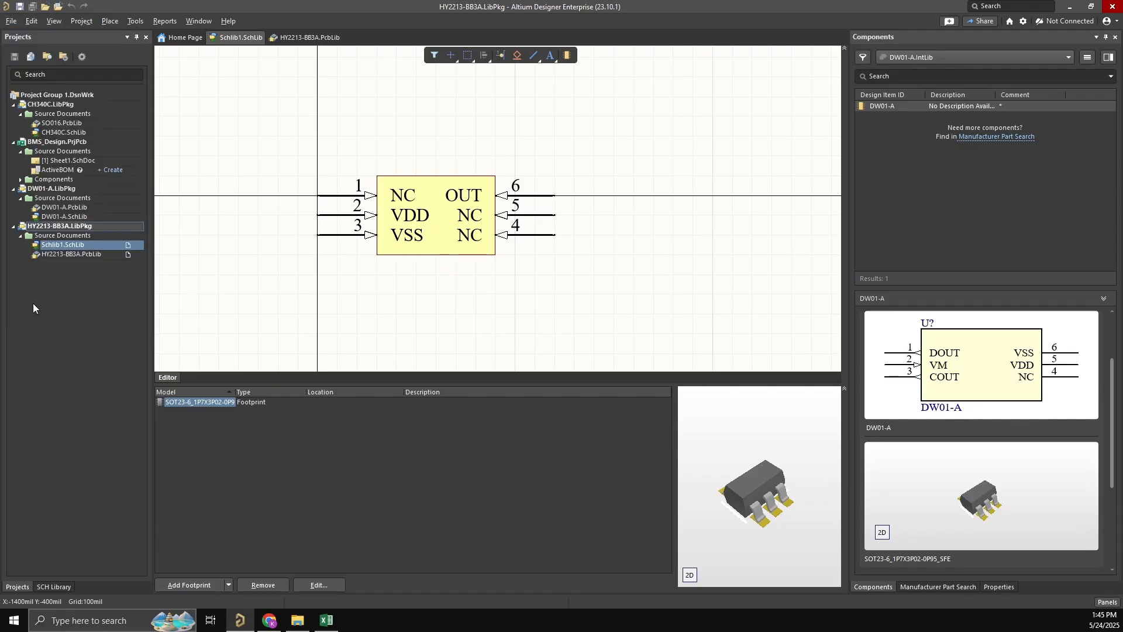
left_click(30, 228)
right_click(31, 228)
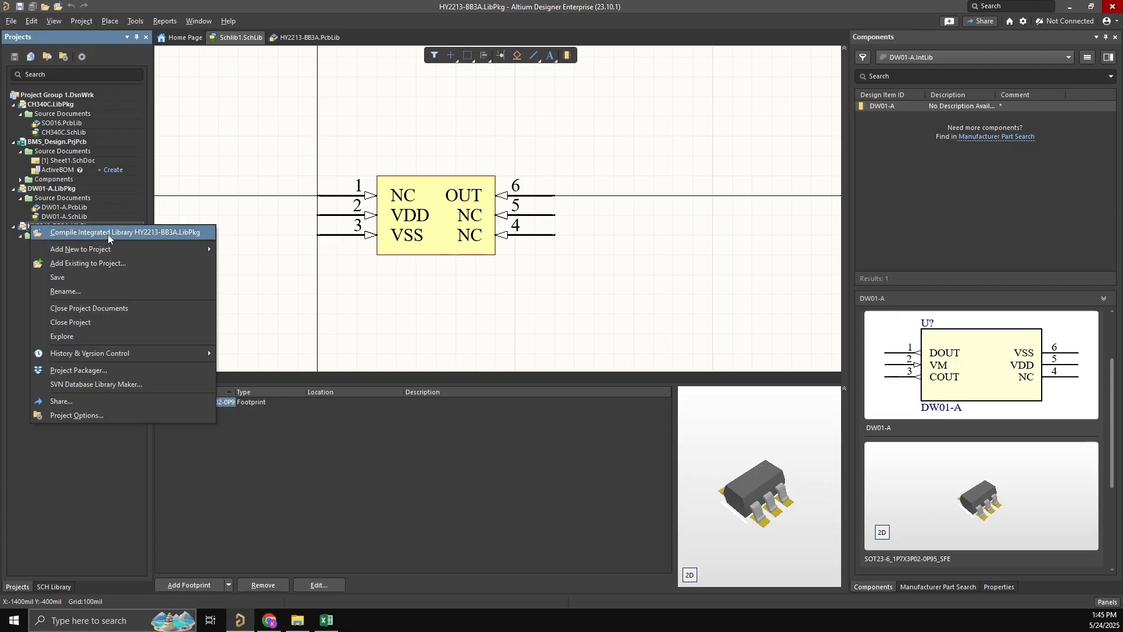
left_click(546, 301)
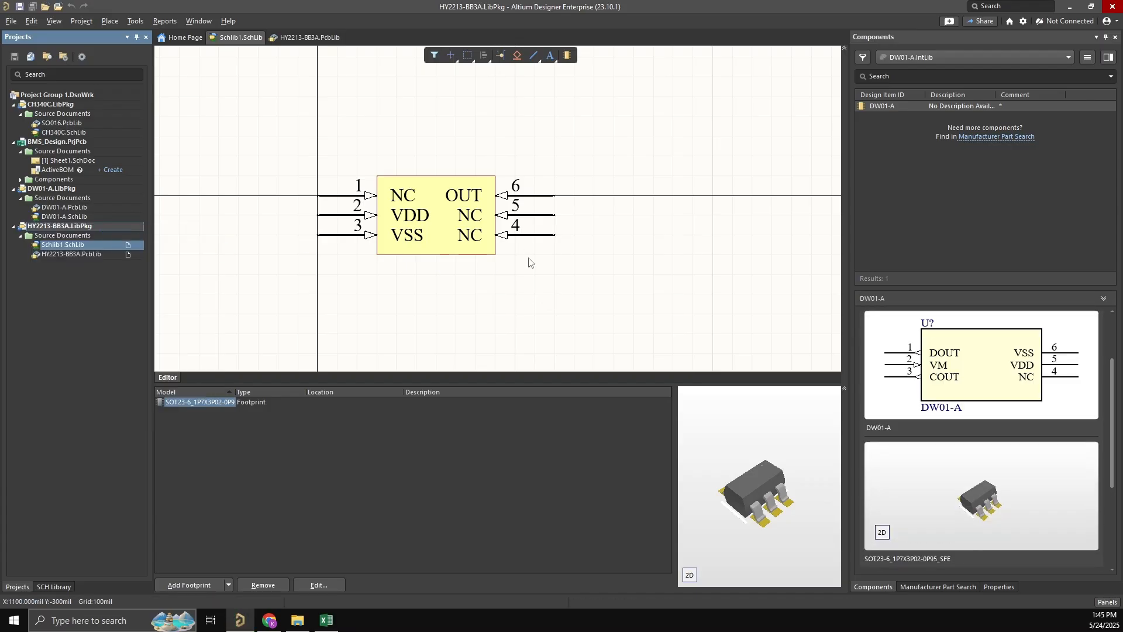
- Select HY2213-BB3A.IntLib as the library to browse for components
left_click(1067, 58)
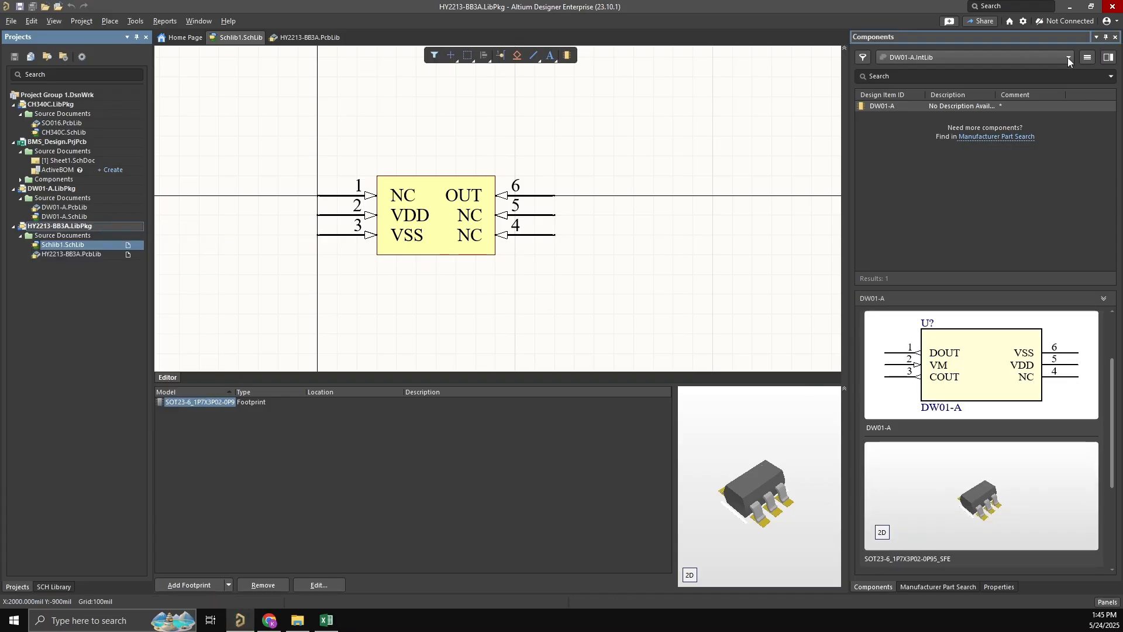
left_click(1068, 57)
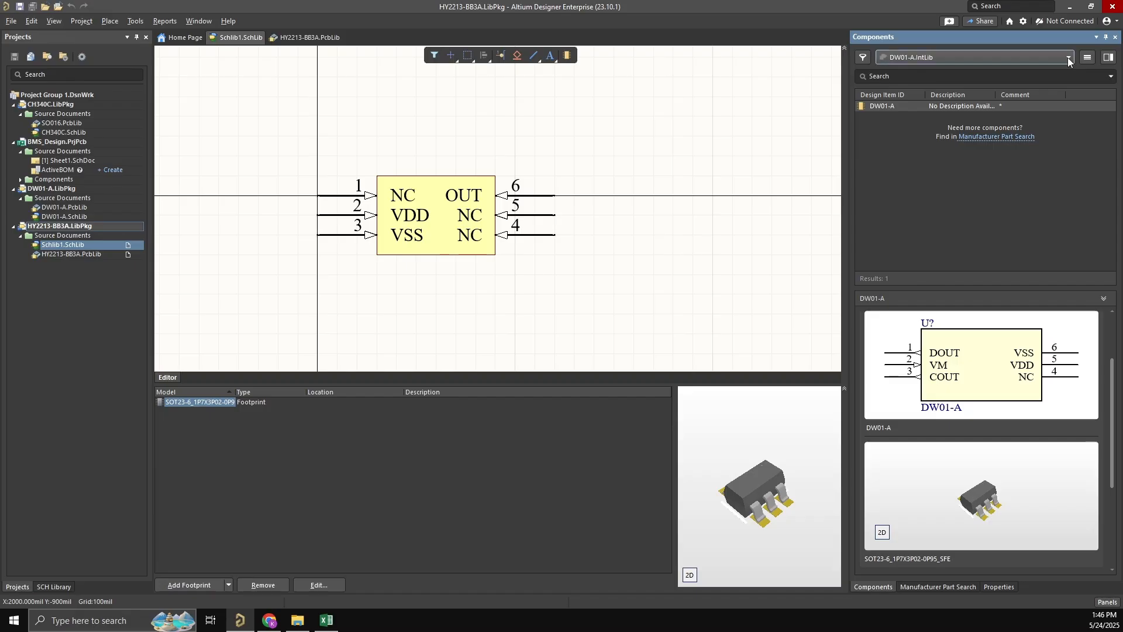
left_click(1068, 58)
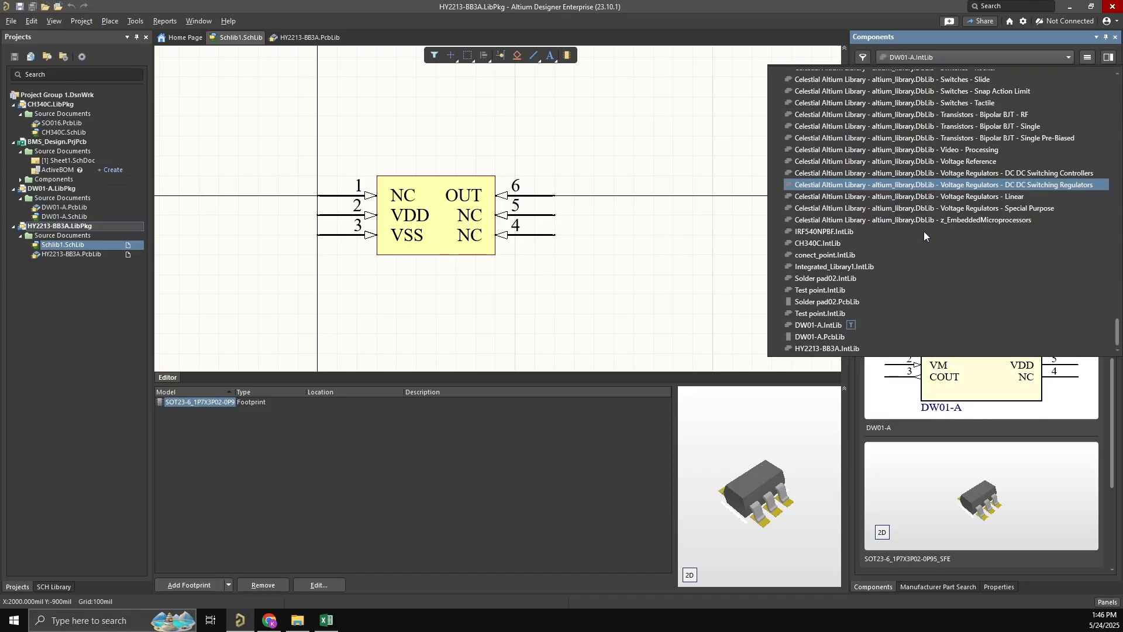
left_click(826, 348)
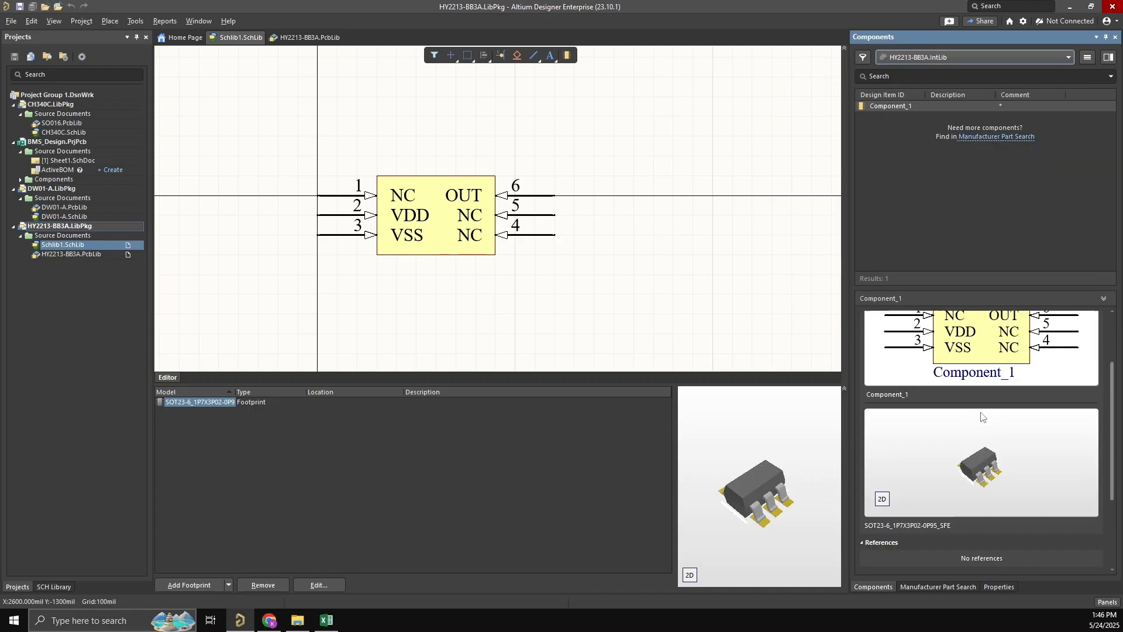
- Inspect the compiled component's schematic symbol and its SOT23-6 footprint, including the footprint's 2D view
scroll(950, 489, "down", 3)
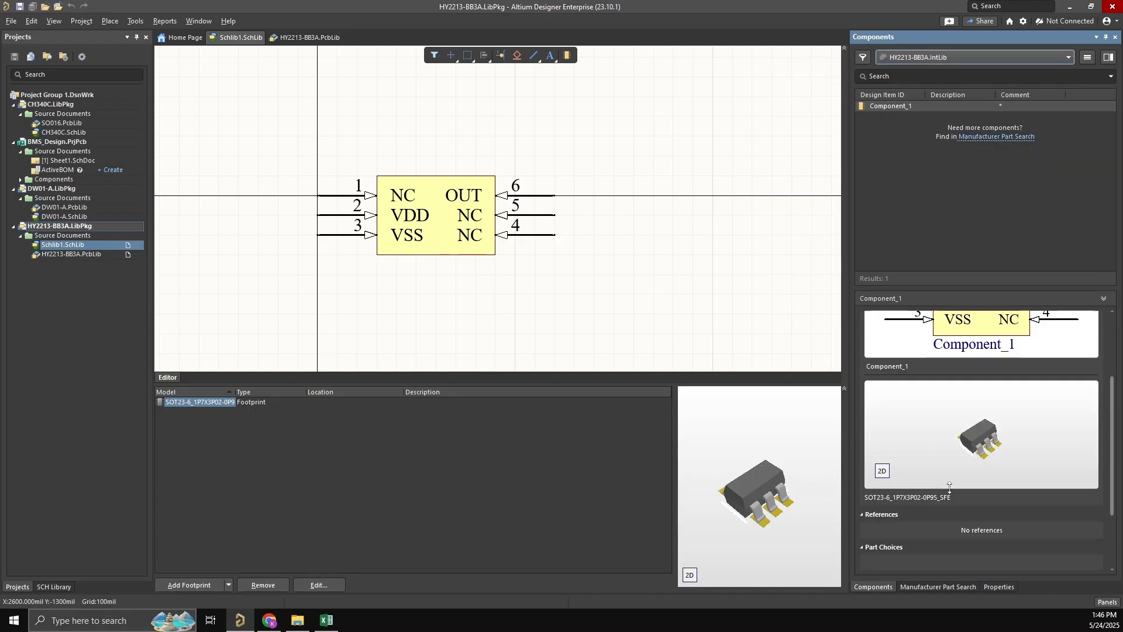
left_click(882, 472)
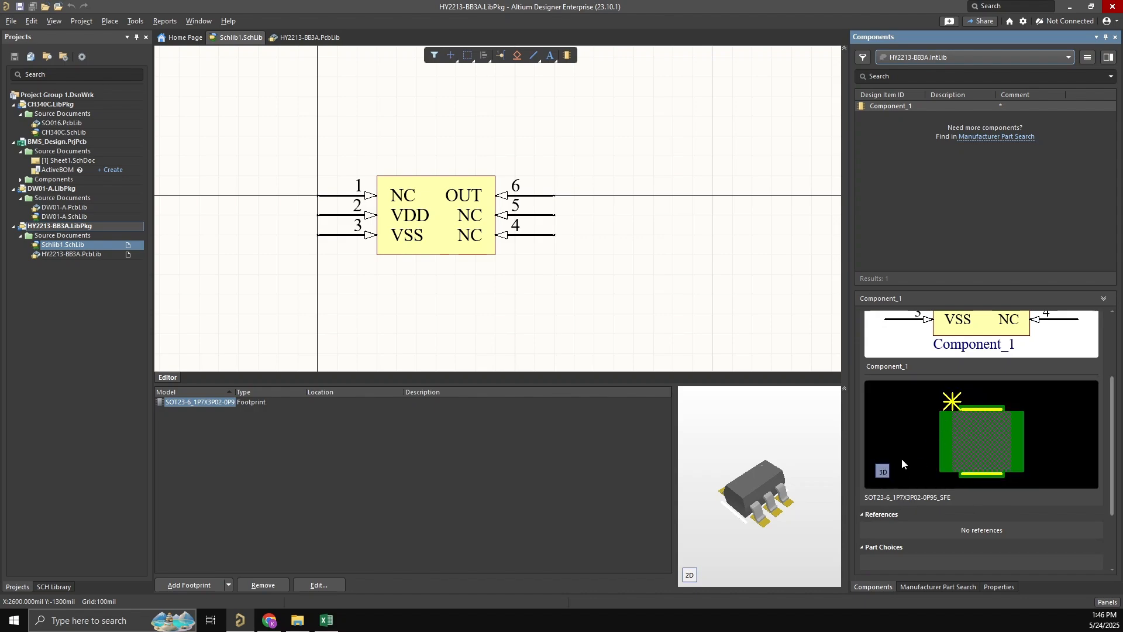
scroll(902, 462, "up", 3)
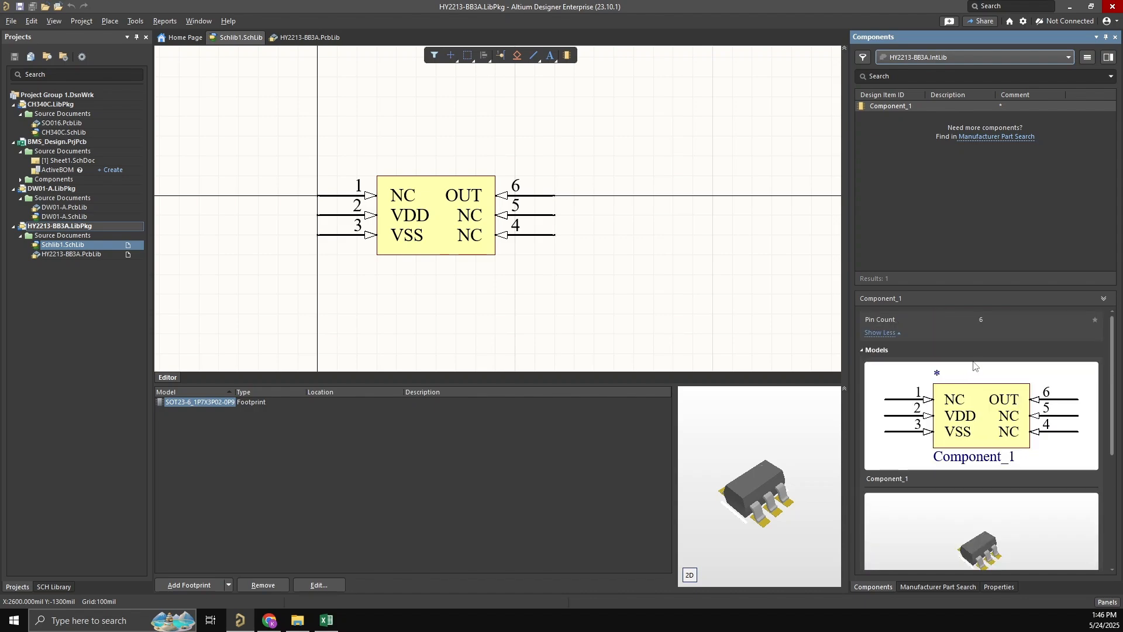
left_click(893, 107)
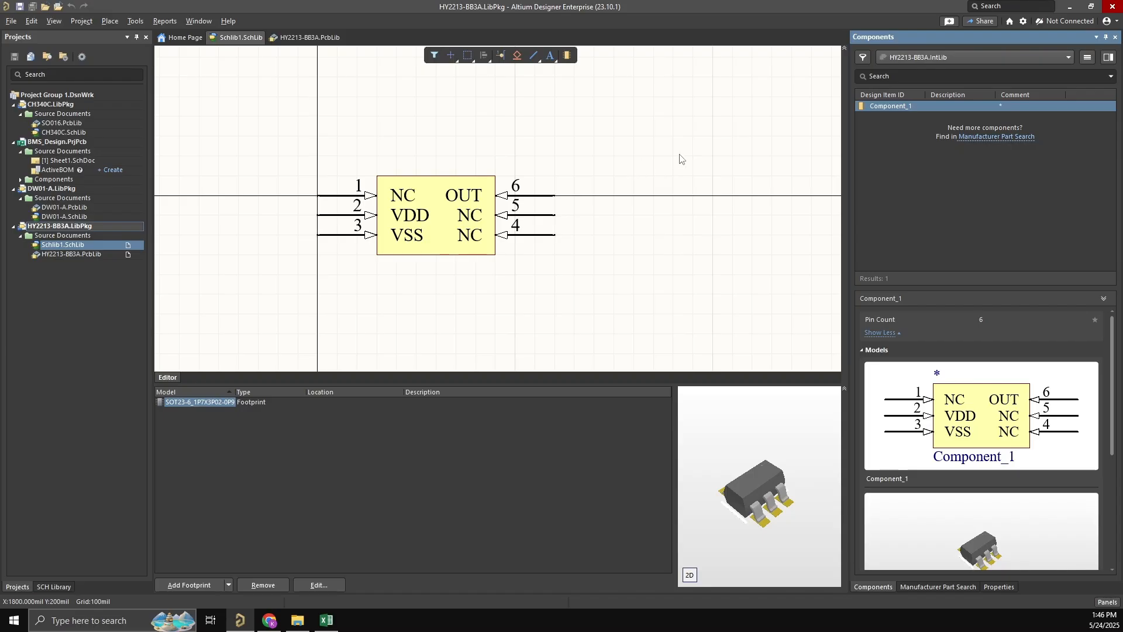